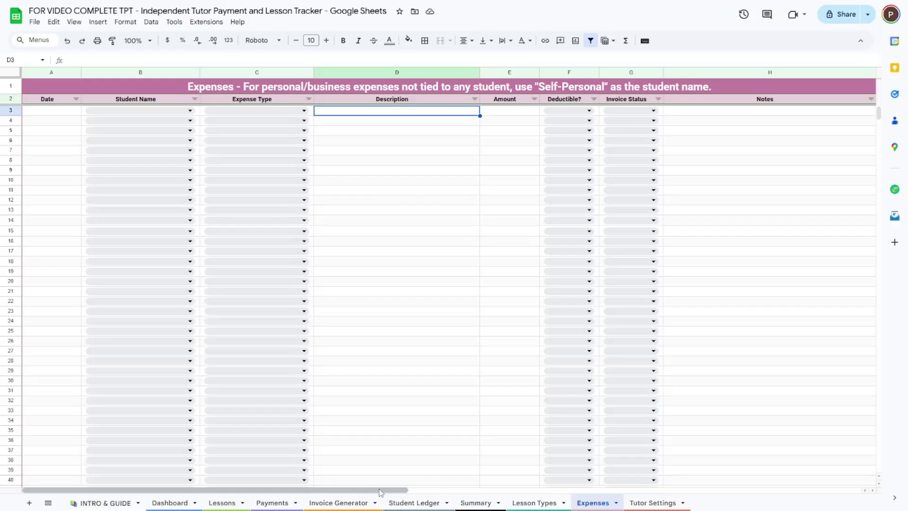
Start an expense in row 3 with today's date, student name Self - Personal and expense type Self - Equipment.
{"action": "left_click_drag", "start_coordinate": [379, 492], "coordinate": [652, 472]}
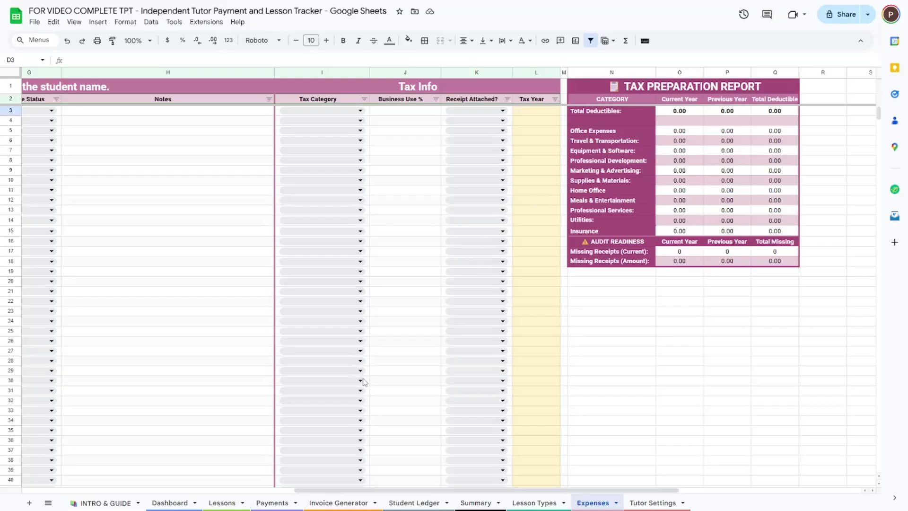
{"action": "left_click_drag", "start_coordinate": [334, 489], "coordinate": [63, 489]}
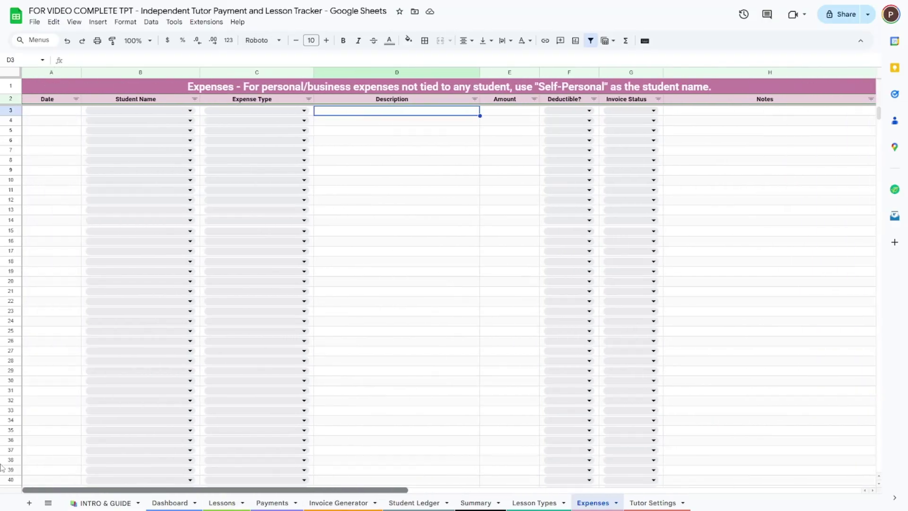
{"action": "left_click", "coordinate": [46, 113]}
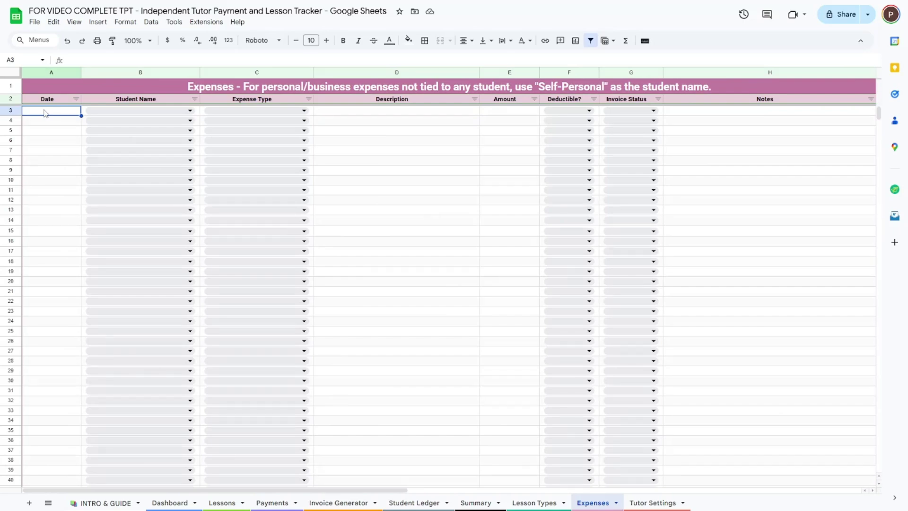
{"action": "key", "text": "ctrl+semicolon"}
{"action": "left_click", "coordinate": [114, 112]}
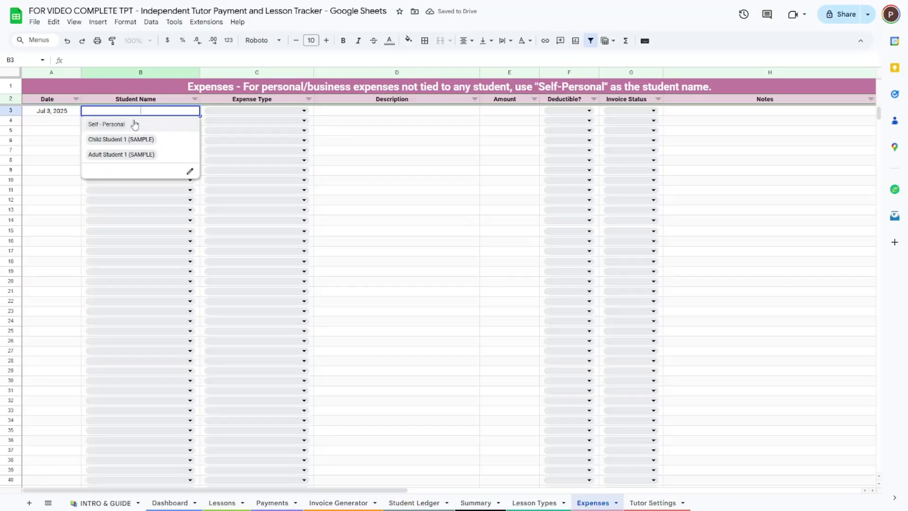
{"action": "left_click", "coordinate": [134, 124]}
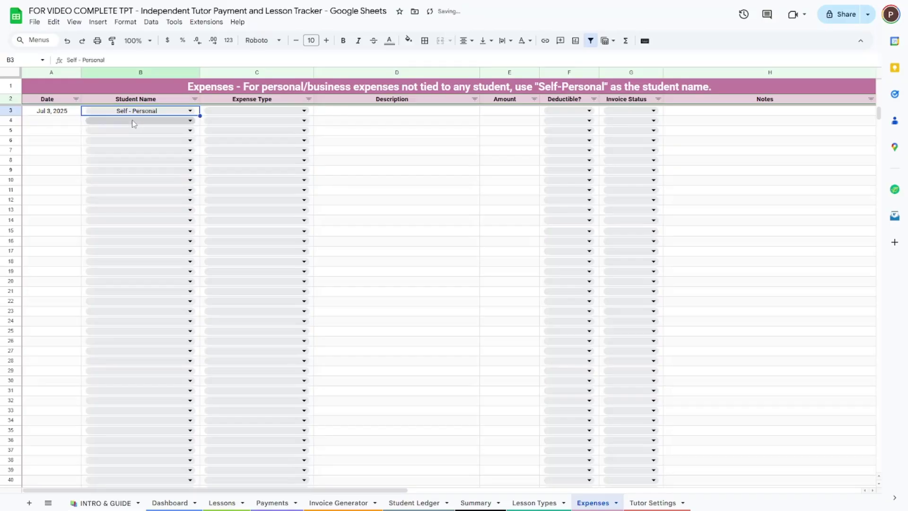
{"action": "left_click", "coordinate": [249, 113]}
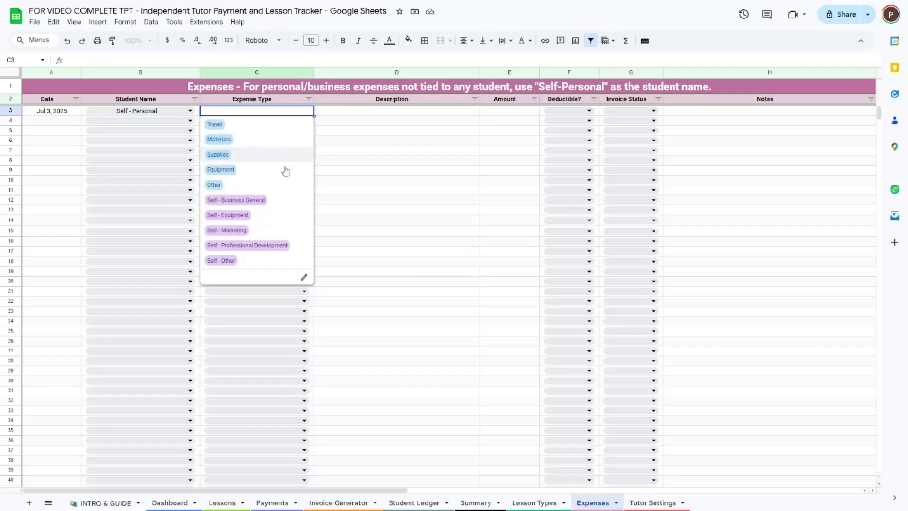
{"action": "left_click", "coordinate": [285, 221]}
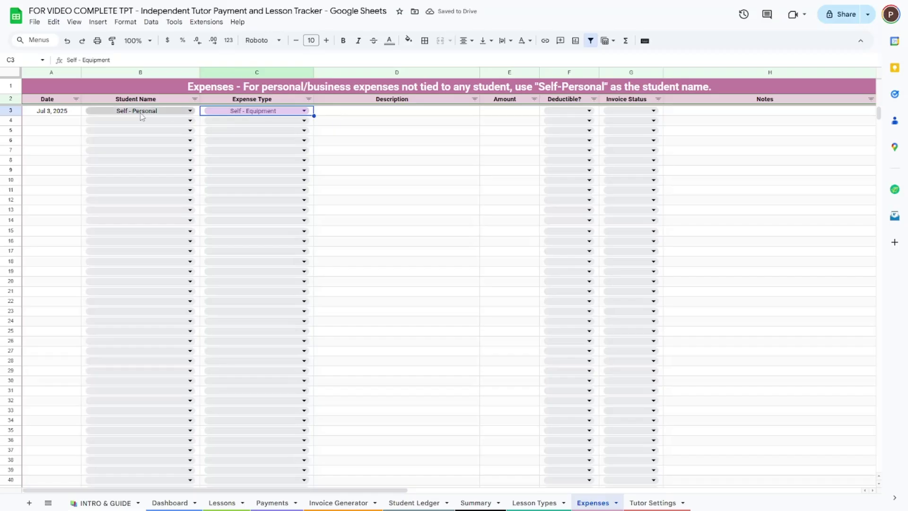
Complete the row 3 expense with the description Printer, an amount of 101 and Yes for deductible.
{"action": "left_click", "coordinate": [362, 118]}
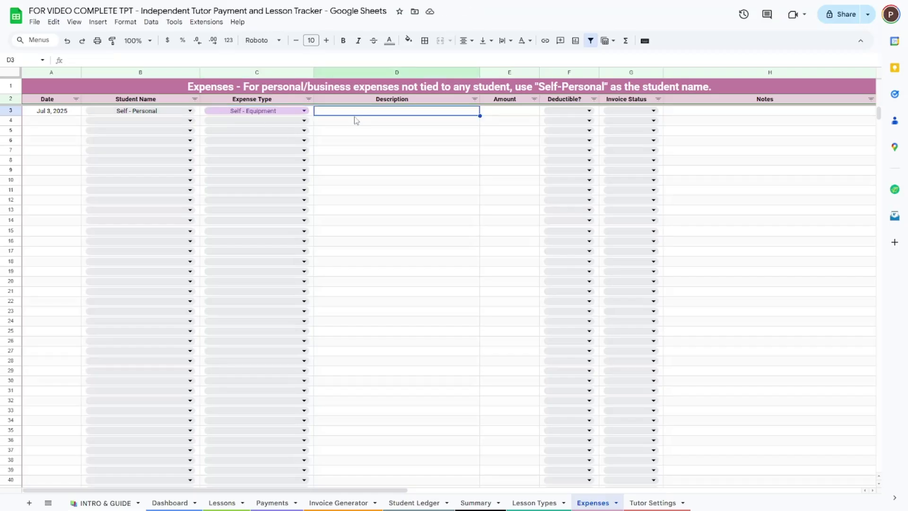
{"action": "type", "text": "Printer"}
{"action": "key", "text": "Tab"}
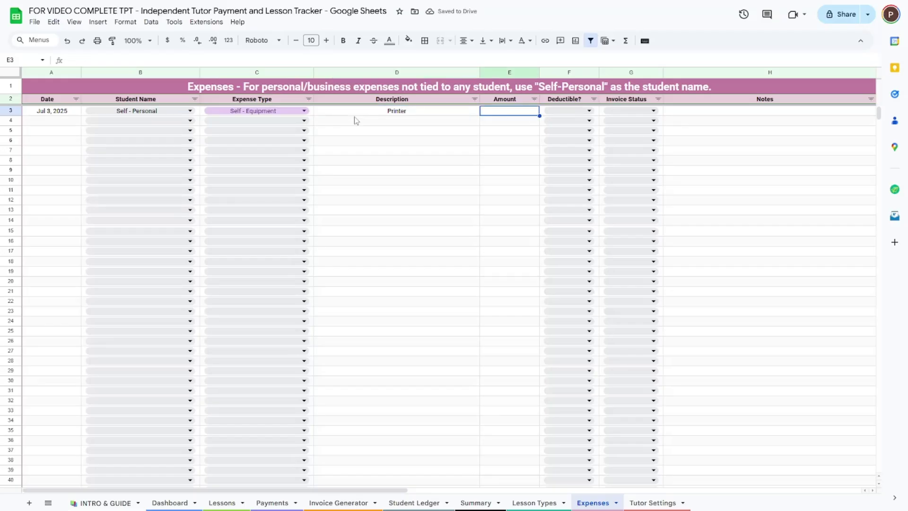
{"action": "type", "text": "101"}
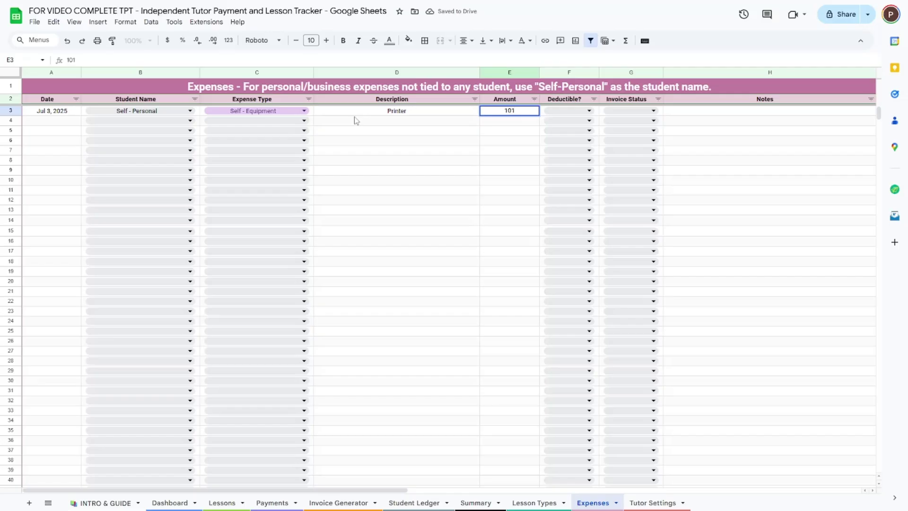
{"action": "left_click", "coordinate": [582, 112]}
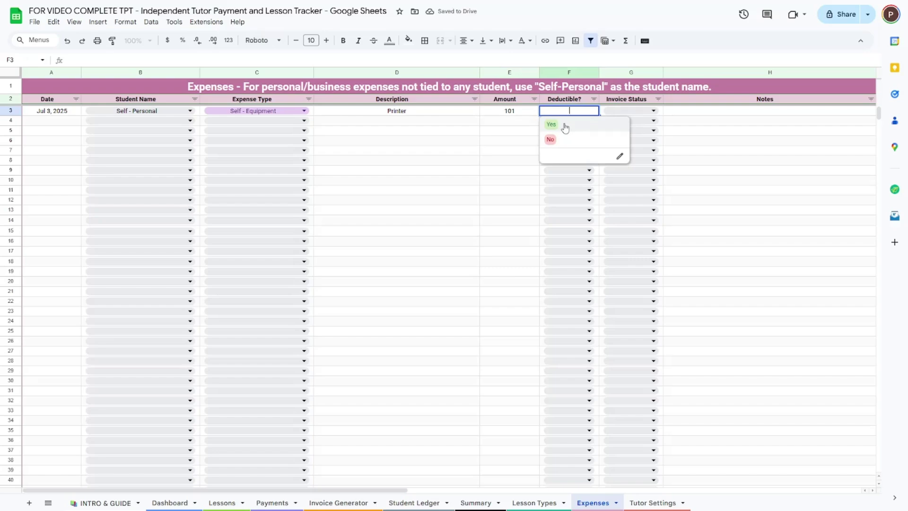
{"action": "left_click", "coordinate": [565, 126]}
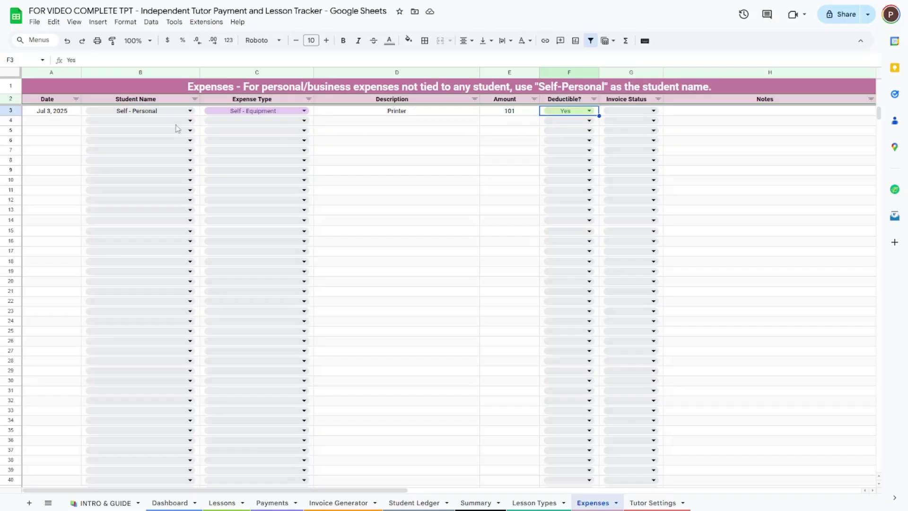
Enter today's date in rows 4 and 5 and assign both expenses to Child Student 1 (SAMPLE).
{"action": "left_click", "coordinate": [58, 122]}
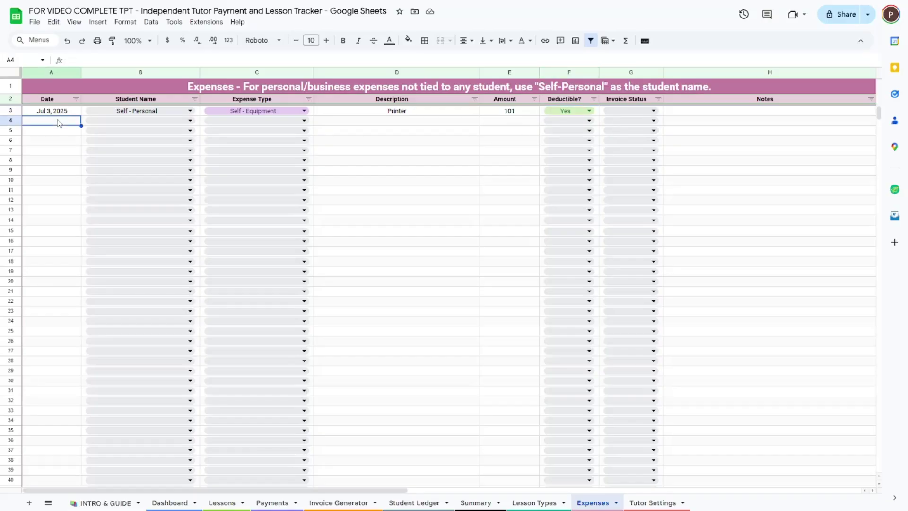
{"action": "key", "text": "ctrl+semicolon"}
{"action": "key", "text": "Return"}
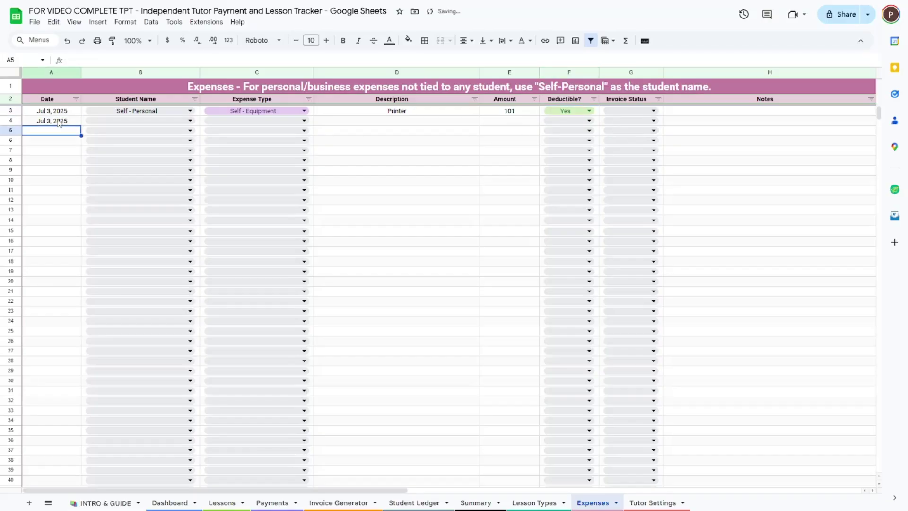
{"action": "key", "text": "ctrl+semicolon"}
{"action": "left_click", "coordinate": [123, 124]}
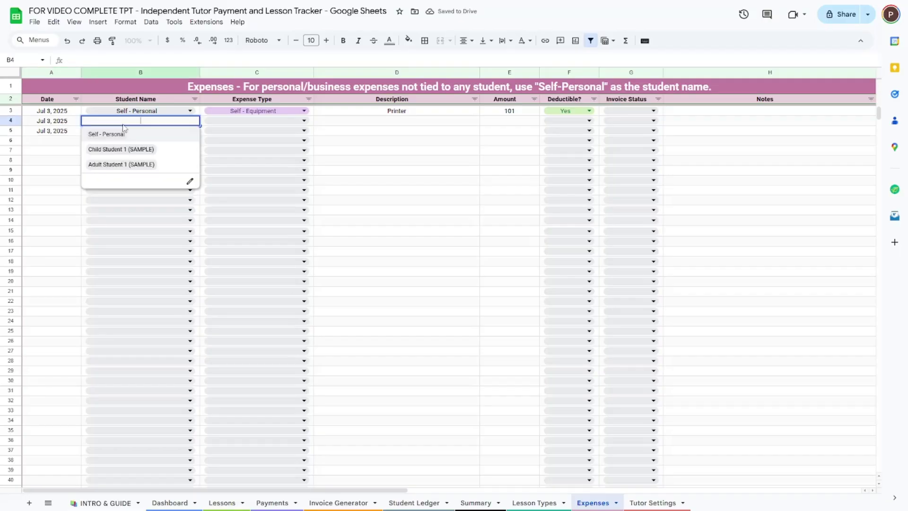
{"action": "left_click", "coordinate": [161, 150]}
{"action": "left_click", "coordinate": [164, 131]}
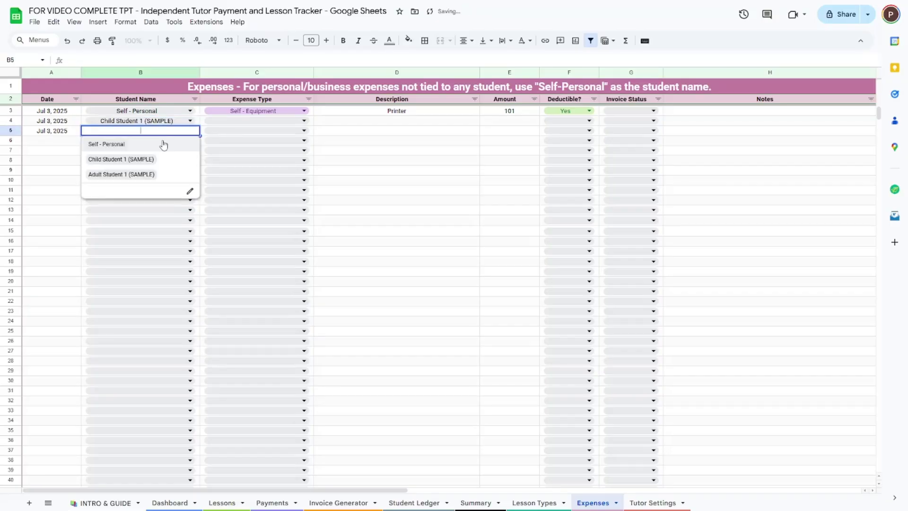
{"action": "left_click", "coordinate": [153, 163]}
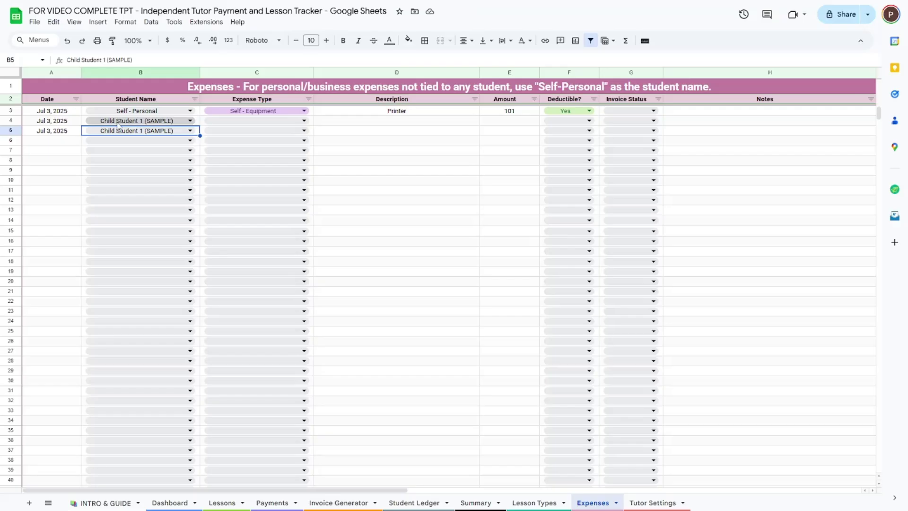
Set the row 4 expense type to Travel and its amount to 5.
{"action": "left_click", "coordinate": [242, 124]}
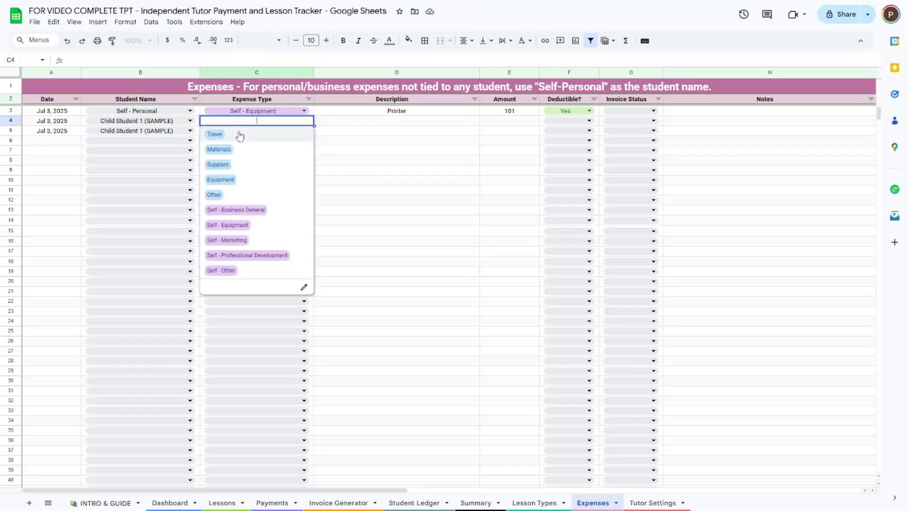
{"action": "left_click", "coordinate": [239, 136]}
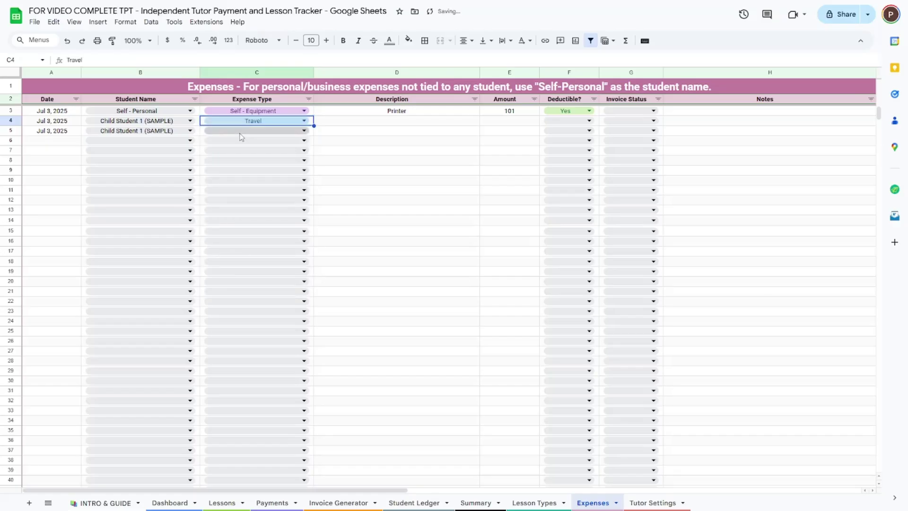
{"action": "left_click", "coordinate": [418, 126]}
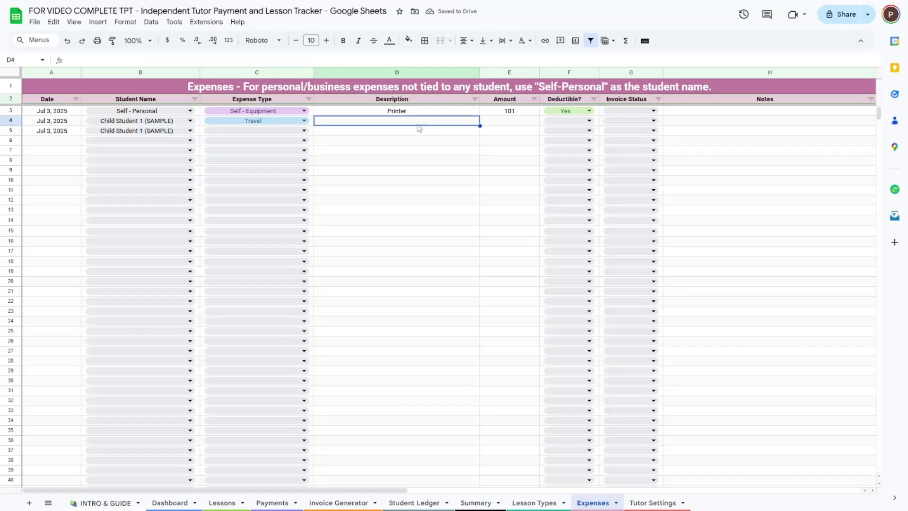
{"action": "left_click", "coordinate": [496, 125]}
{"action": "type", "text": "5"}
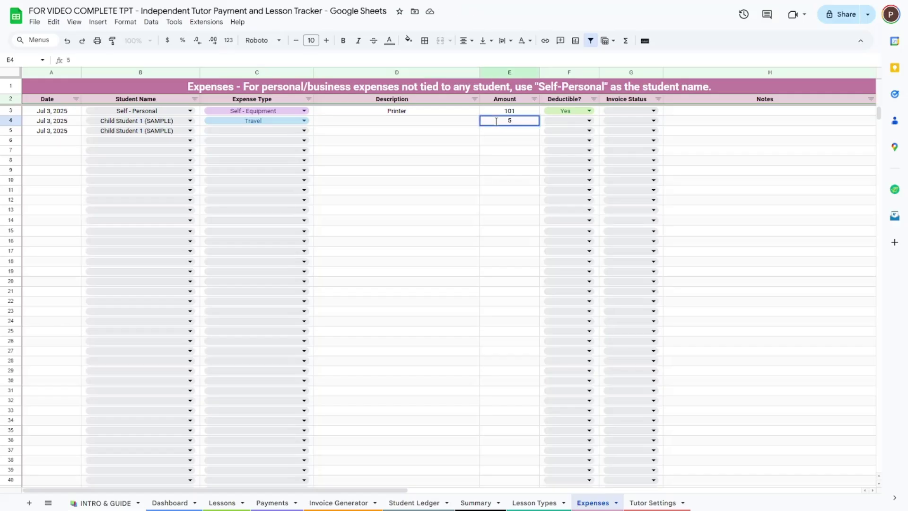
{"action": "key", "text": "Return"}
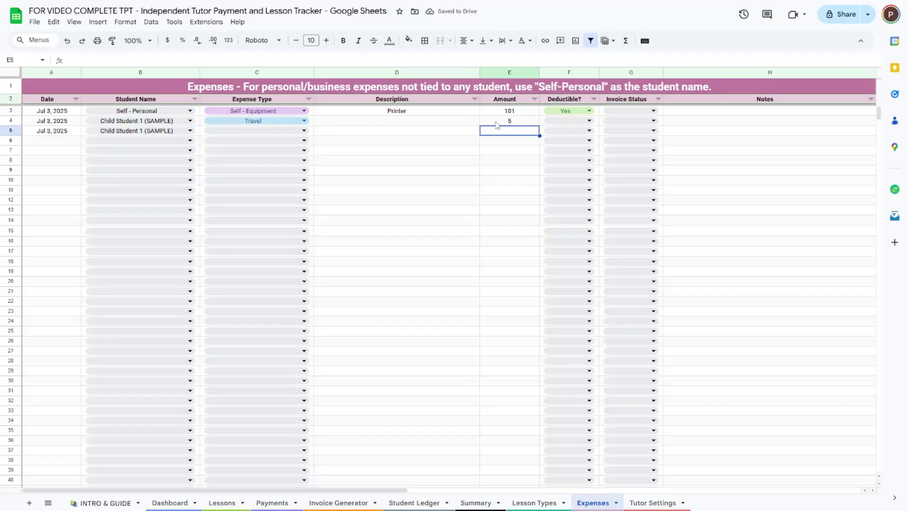
{"action": "key", "text": "Left"}
{"action": "key", "text": "Up"}
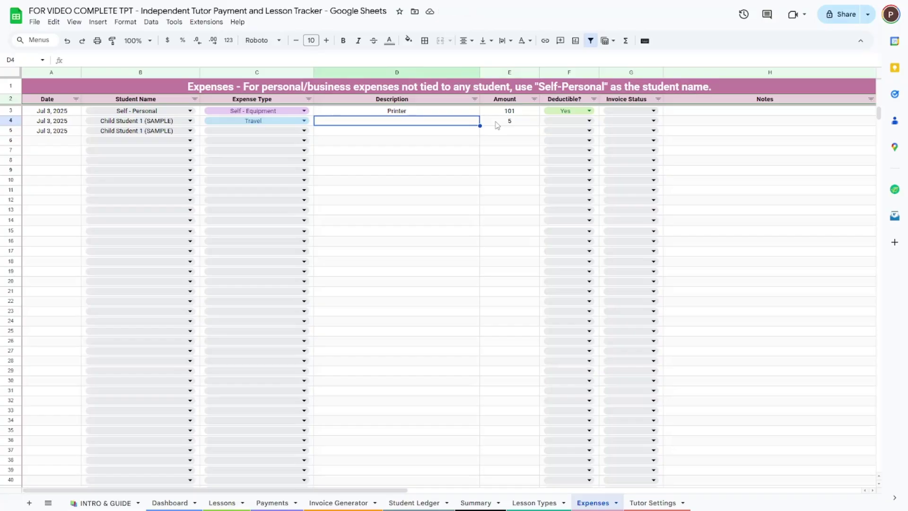
{"action": "key", "text": "Down"}
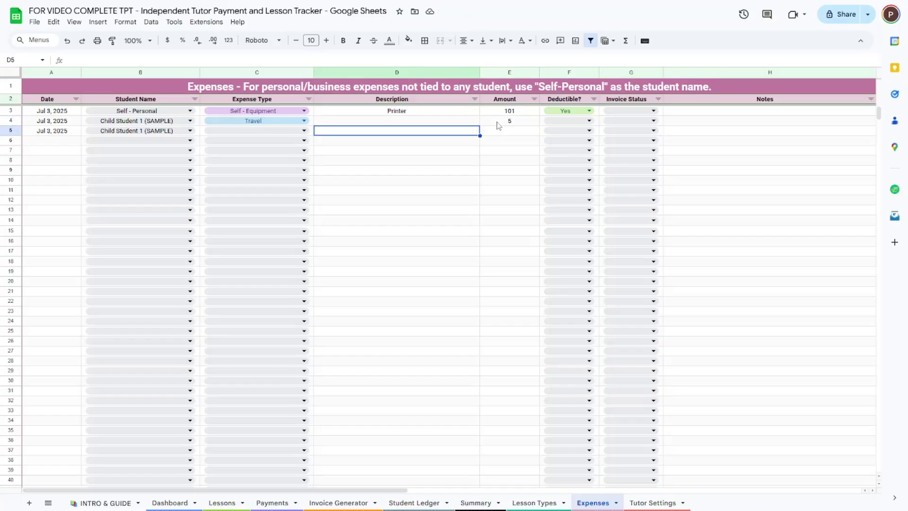
Set the row 5 expense type to Materials and enter Workbook as its description.
{"action": "left_click", "coordinate": [299, 130]}
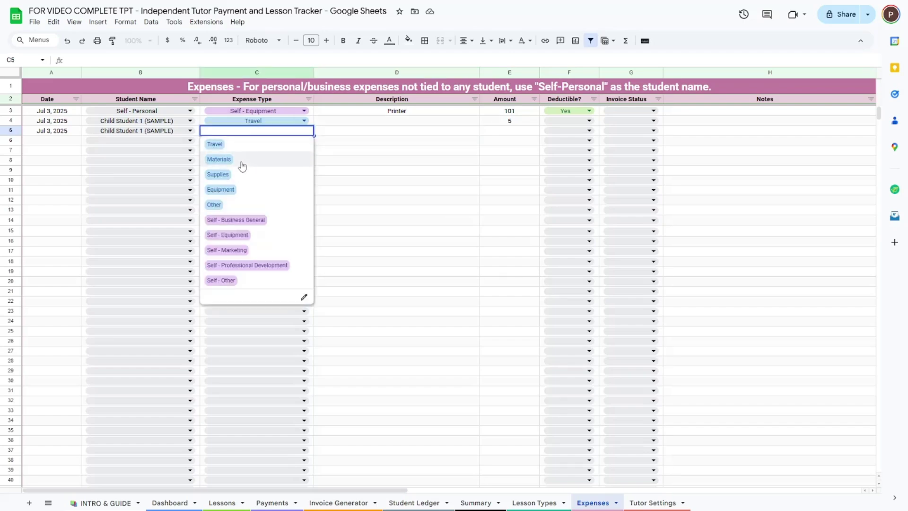
{"action": "left_click", "coordinate": [288, 159]}
{"action": "left_click", "coordinate": [335, 132]}
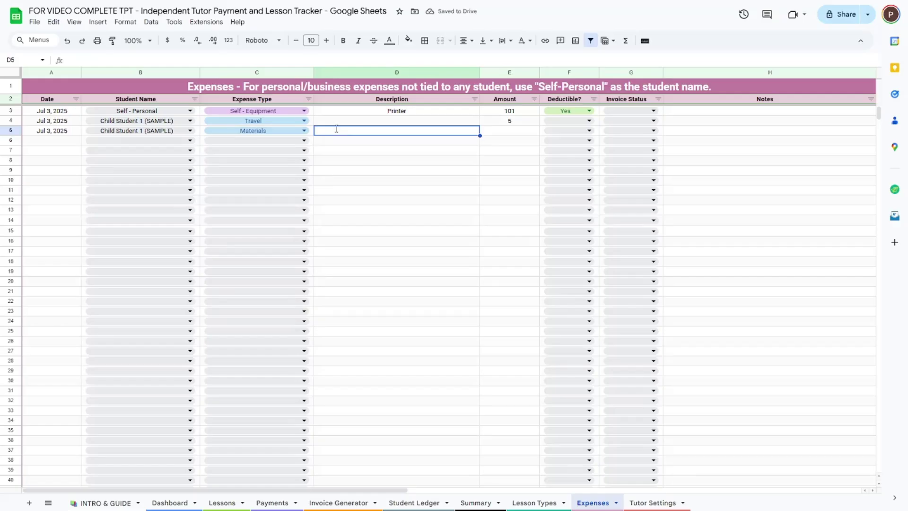
{"action": "type", "text": "Workbook"}
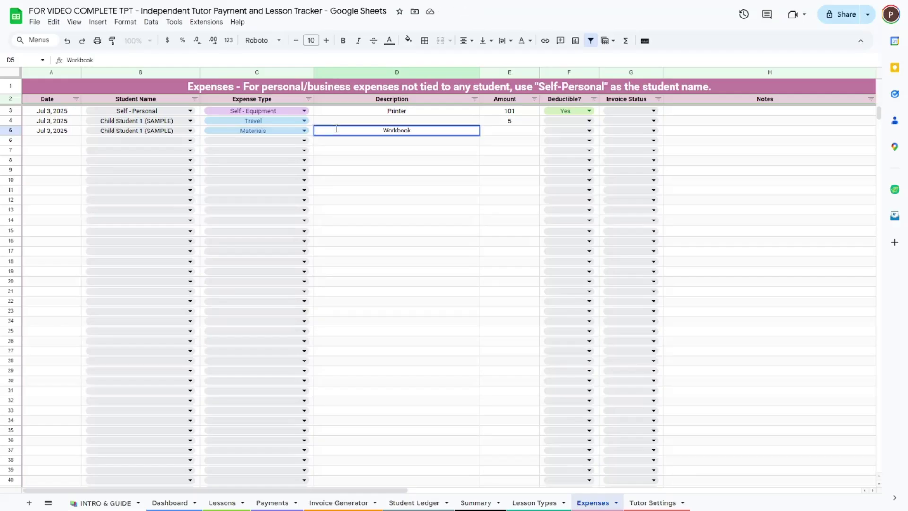
Enter the description Transit and amount 5 for the Travel expense, and an amount of 18 for the Workbook expense.
{"action": "key", "text": "Up"}
{"action": "type", "text": "Transit"}
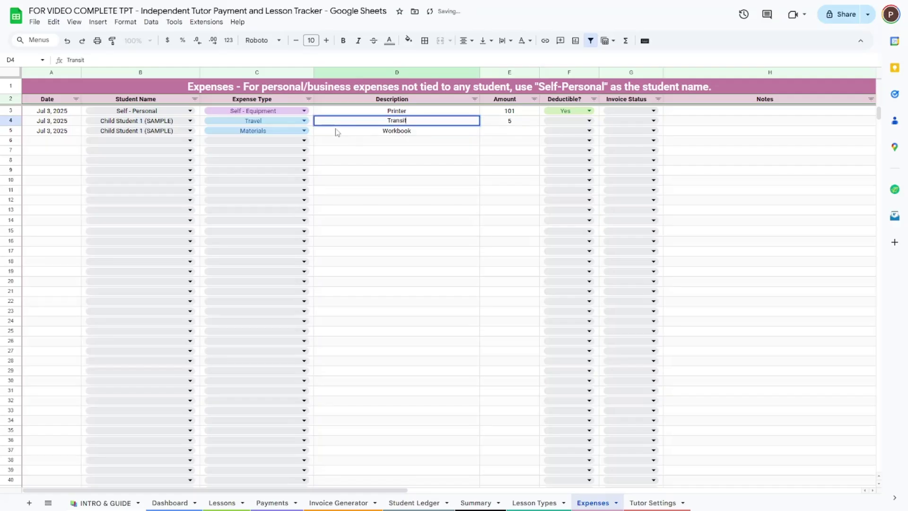
{"action": "key", "text": "Tab"}
{"action": "type", "text": "5"}
{"action": "key", "text": "Return"}
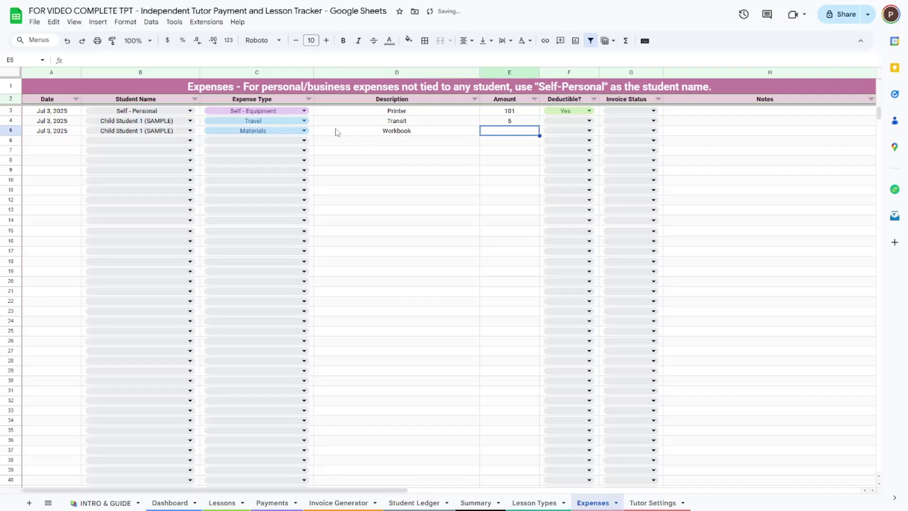
{"action": "type", "text": "18"}
{"action": "key", "text": "Tab"}
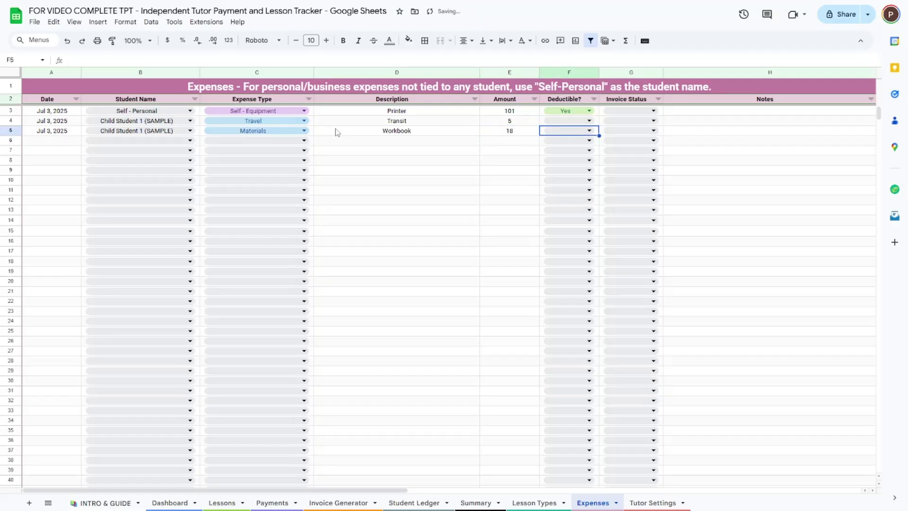
Mark the Transit expense as deductible and set the Workbook expense's deductible value to No.
{"action": "left_click", "coordinate": [582, 120]}
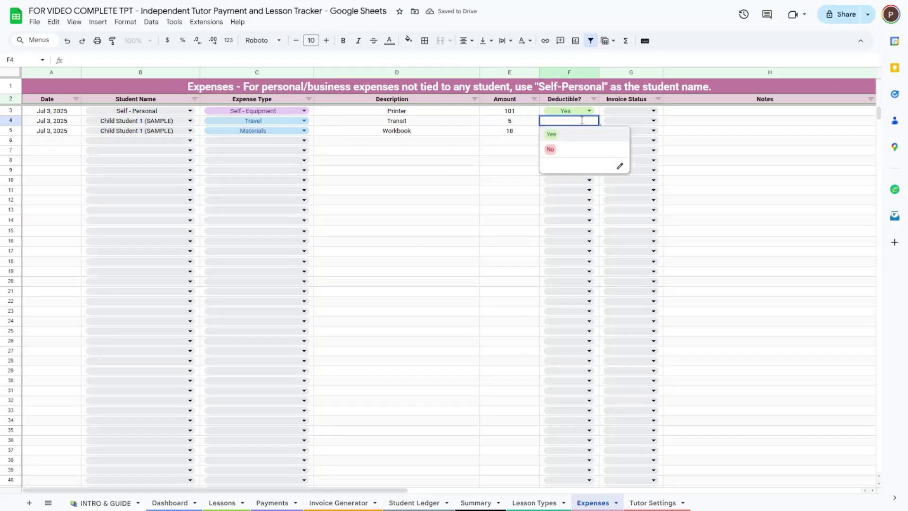
{"action": "left_click", "coordinate": [572, 135]}
{"action": "left_click", "coordinate": [569, 133]}
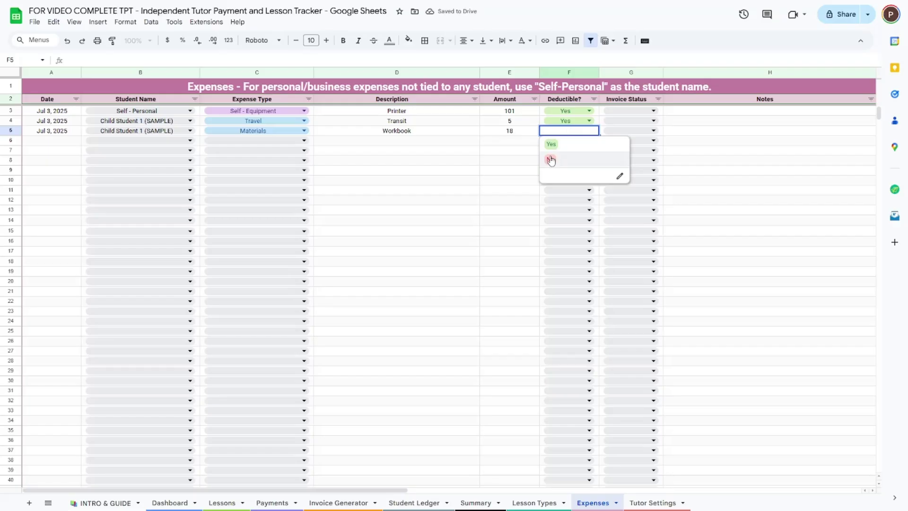
{"action": "left_click", "coordinate": [550, 161]}
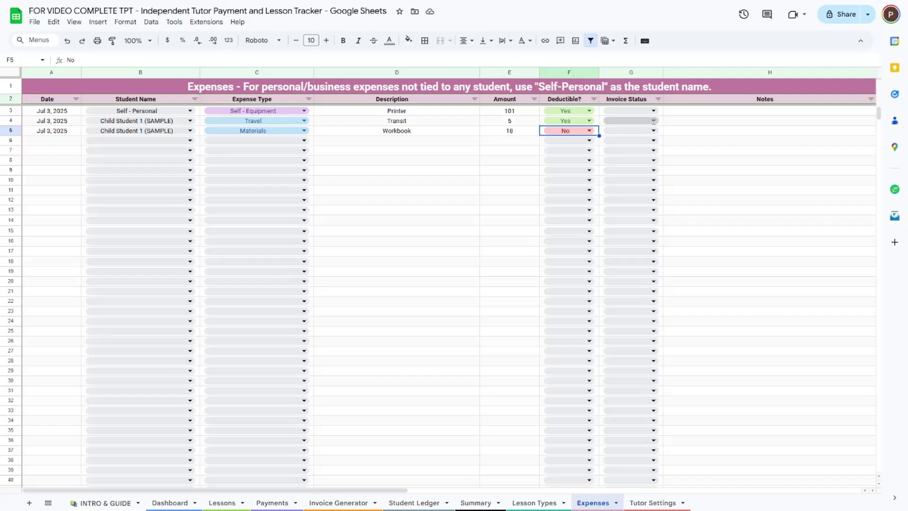
Set the invoice status of the Transit expense to Ready to Bill.
{"action": "left_click", "coordinate": [654, 121]}
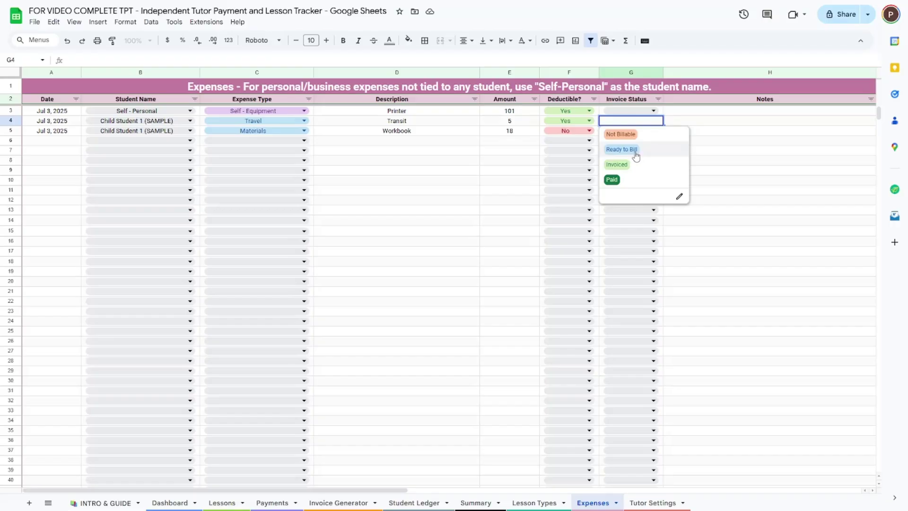
{"action": "left_click", "coordinate": [621, 150]}
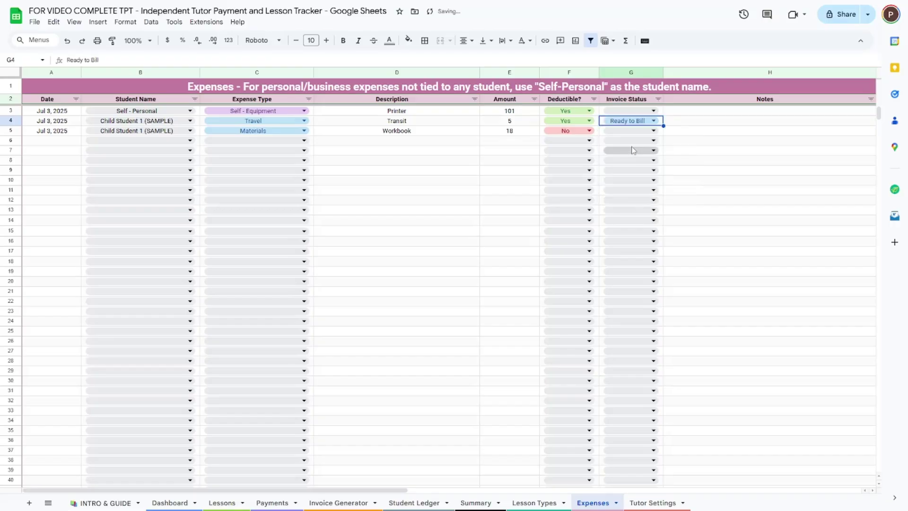
Set the Workbook expense's invoice status to Ready to Bill.
{"action": "double_click", "coordinate": [618, 130]}
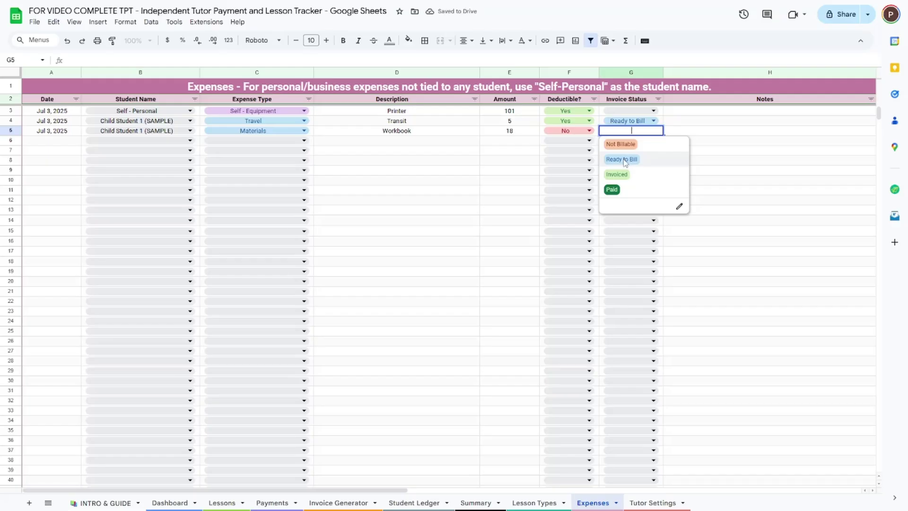
{"action": "left_click", "coordinate": [623, 159]}
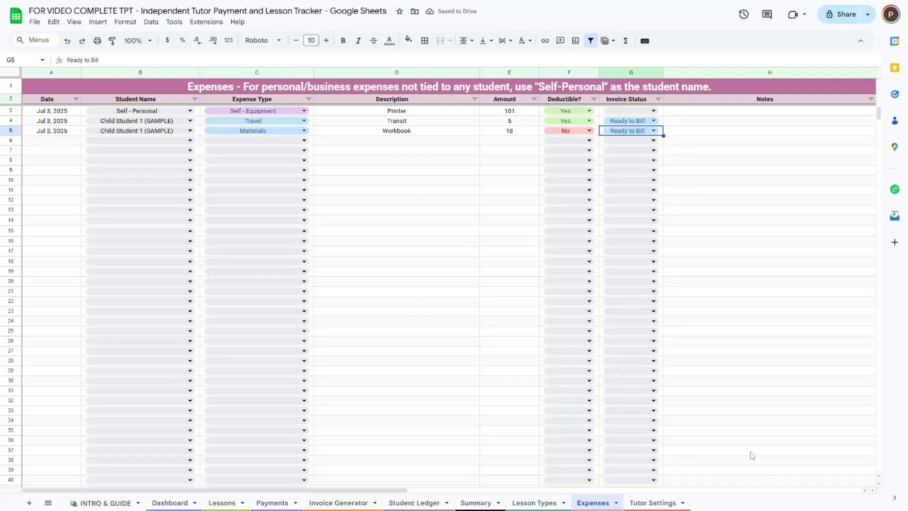
Select Child Student 1 (SAMPLE) as the student in the Invoice Generator sheet and review the invoice's reimbursable expenses and totals.
{"action": "left_click", "coordinate": [323, 507]}
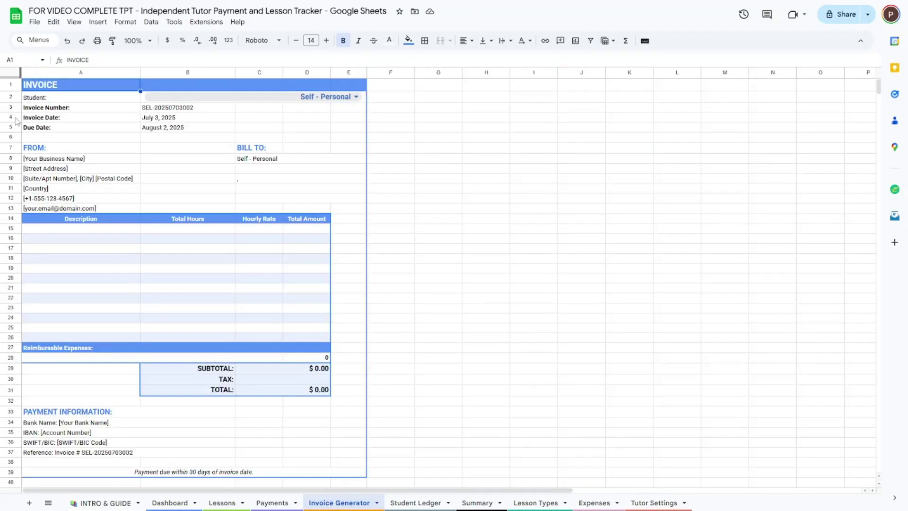
{"action": "left_click", "coordinate": [231, 98]}
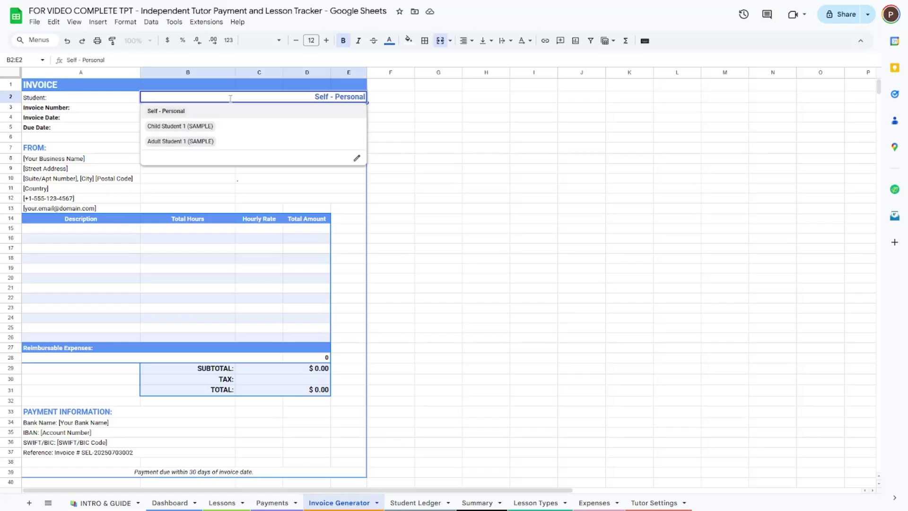
{"action": "left_click", "coordinate": [200, 132]}
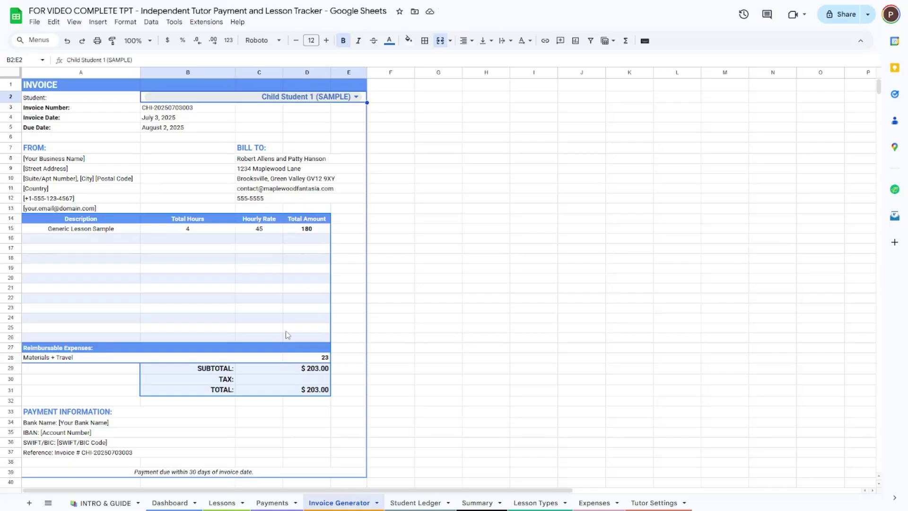
{"action": "scroll", "coordinate": [290, 330], "scroll_direction": "down", "scroll_amount": 3}
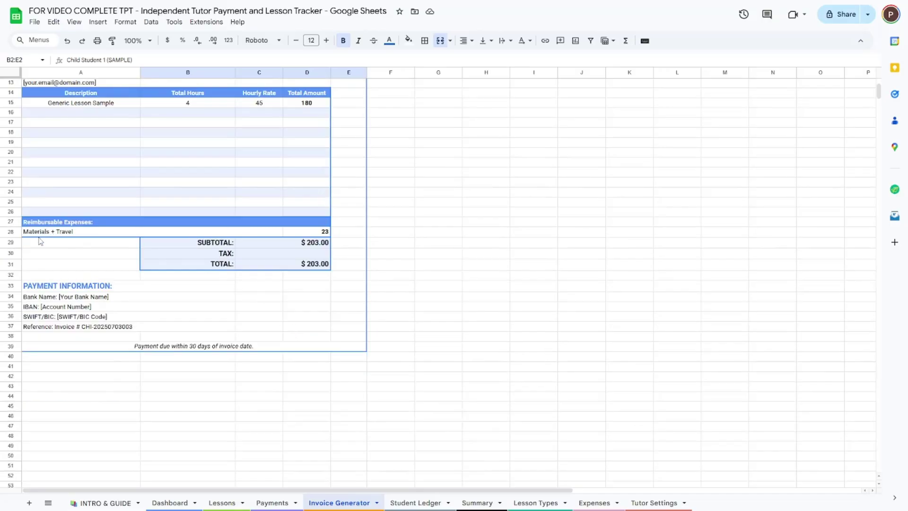
{"action": "scroll", "coordinate": [39, 259], "scroll_direction": "up", "scroll_amount": 2}
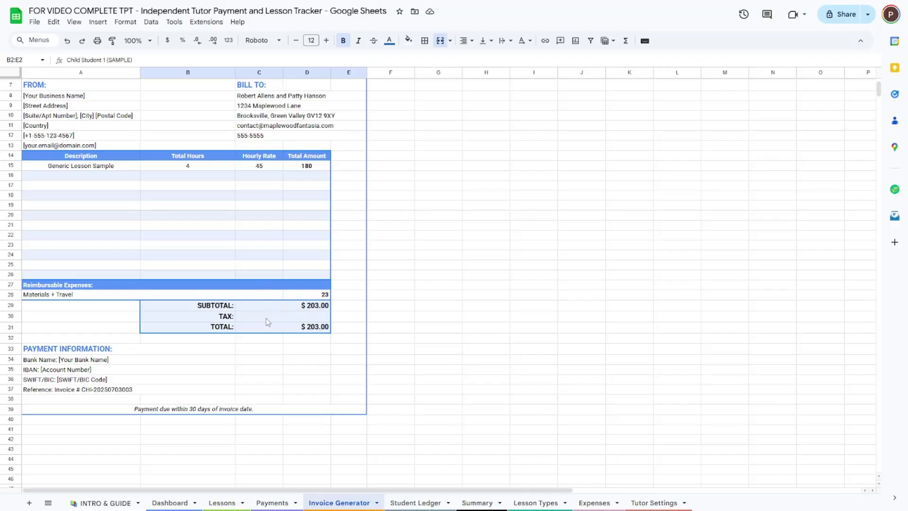
{"action": "scroll", "coordinate": [324, 314], "scroll_direction": "up", "scroll_amount": 2}
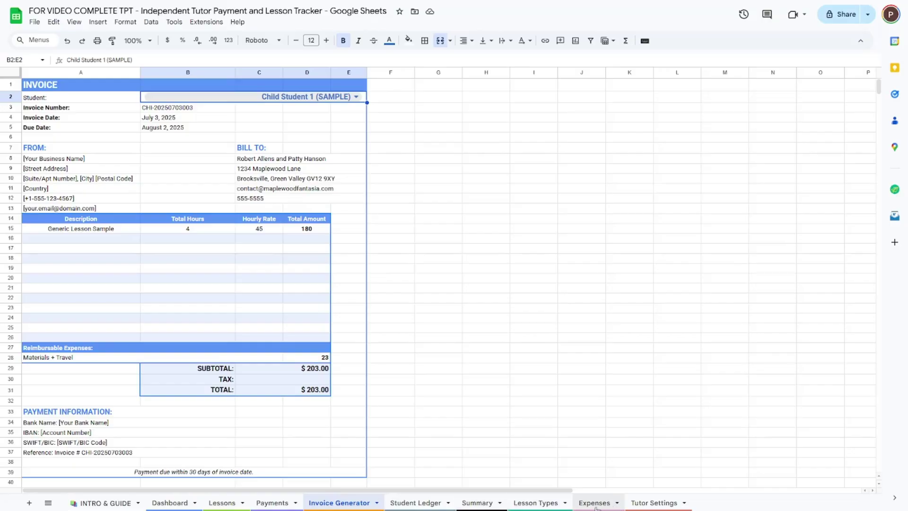
In the Expenses sheet, set the invoice status of both the Transit and Workbook expenses to Invoiced.
{"action": "left_click", "coordinate": [595, 503]}
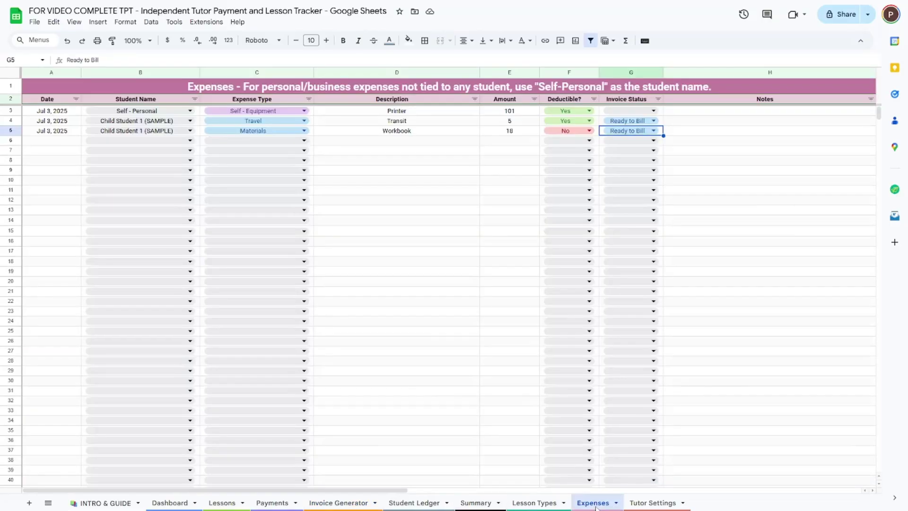
{"action": "left_click", "coordinate": [633, 122]}
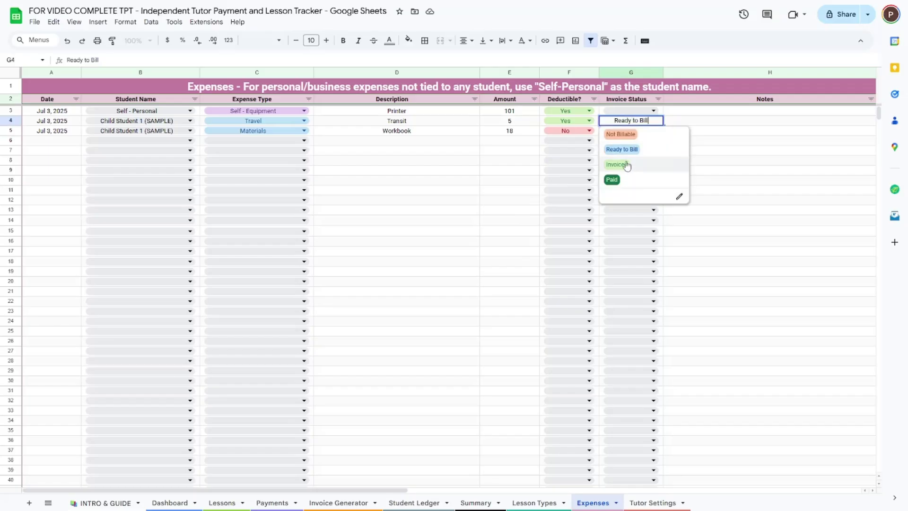
{"action": "left_click", "coordinate": [636, 163]}
{"action": "left_click", "coordinate": [646, 130]}
{"action": "left_click", "coordinate": [632, 174]}
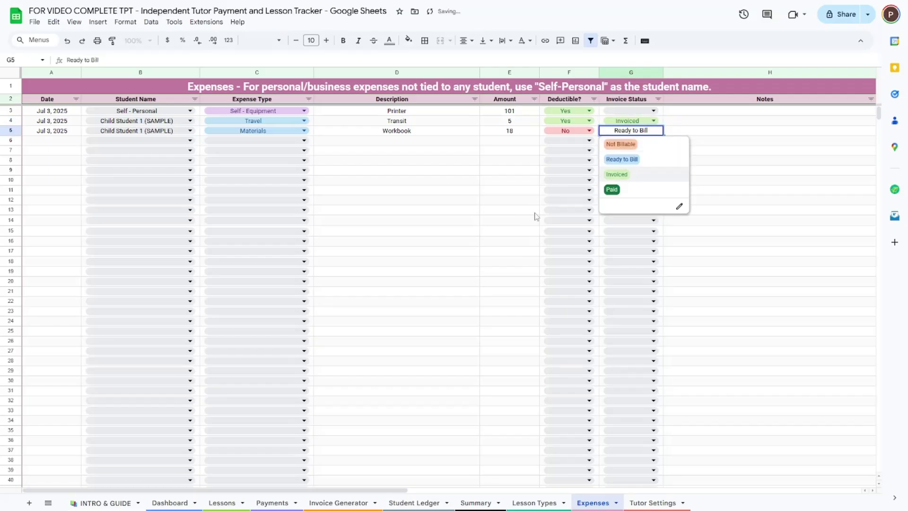
Mark the Transit and Workbook expenses as Paid in their invoice status.
{"action": "left_click", "coordinate": [601, 120]}
{"action": "left_click", "coordinate": [626, 121]}
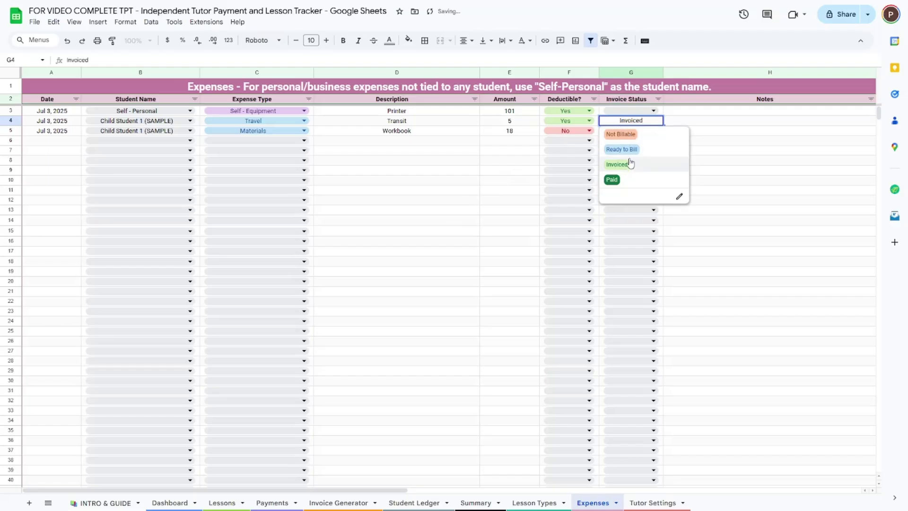
{"action": "left_click", "coordinate": [619, 179]}
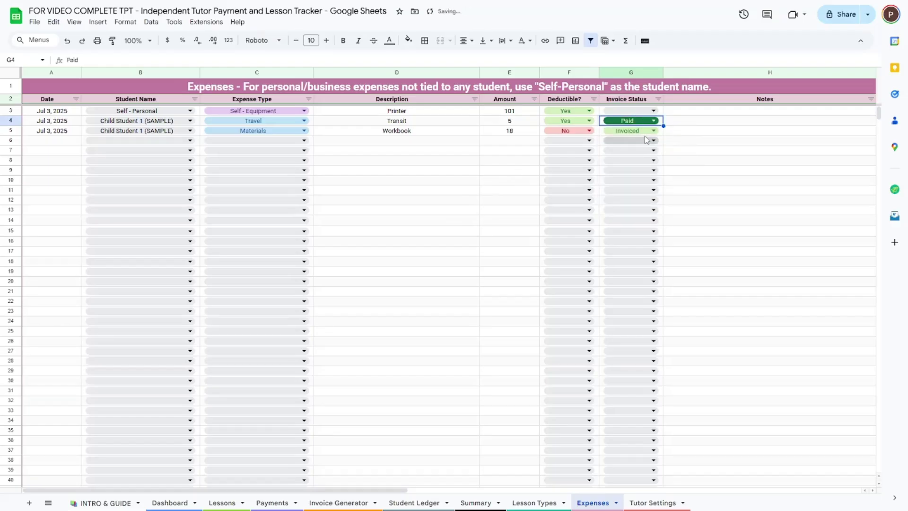
{"action": "left_click", "coordinate": [627, 130]}
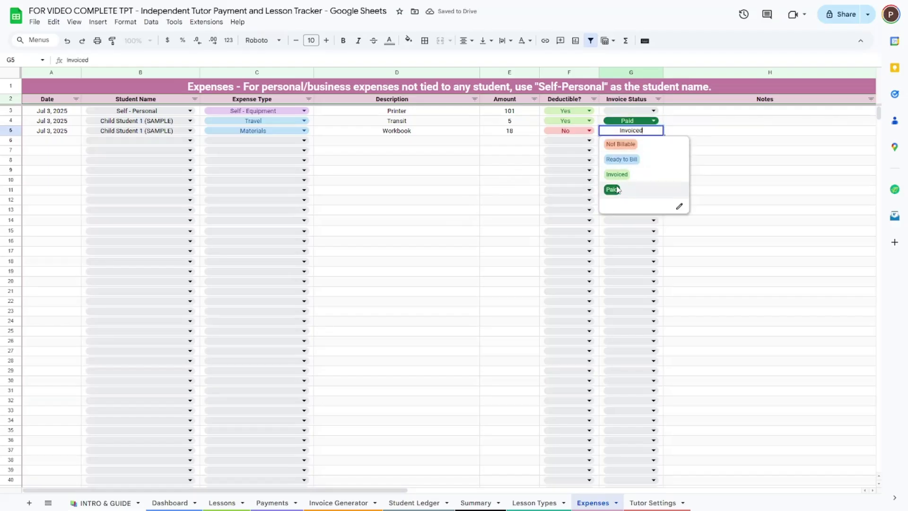
{"action": "left_click", "coordinate": [616, 189]}
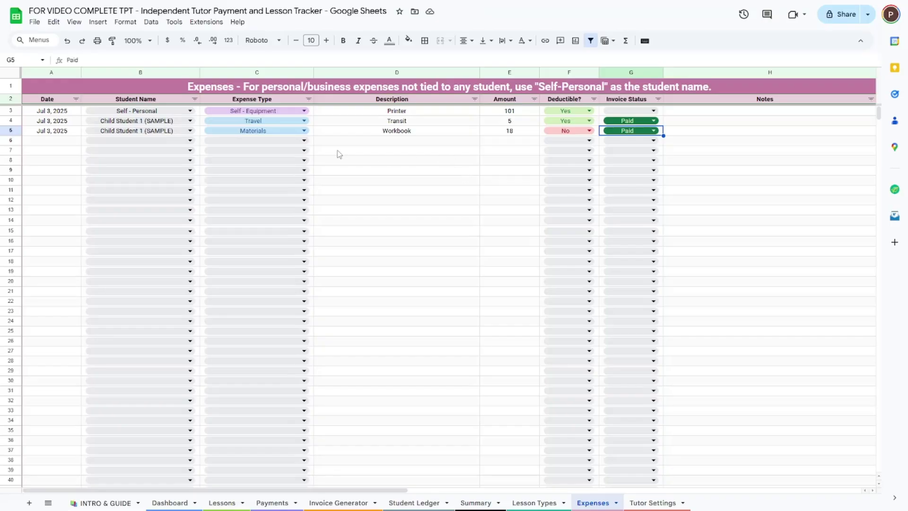
Start a new expense in row 6 dated Jul 3, 2025 for Child Student 1 (SAMPLE), with the expense type Travel.
{"action": "left_click", "coordinate": [47, 143]}
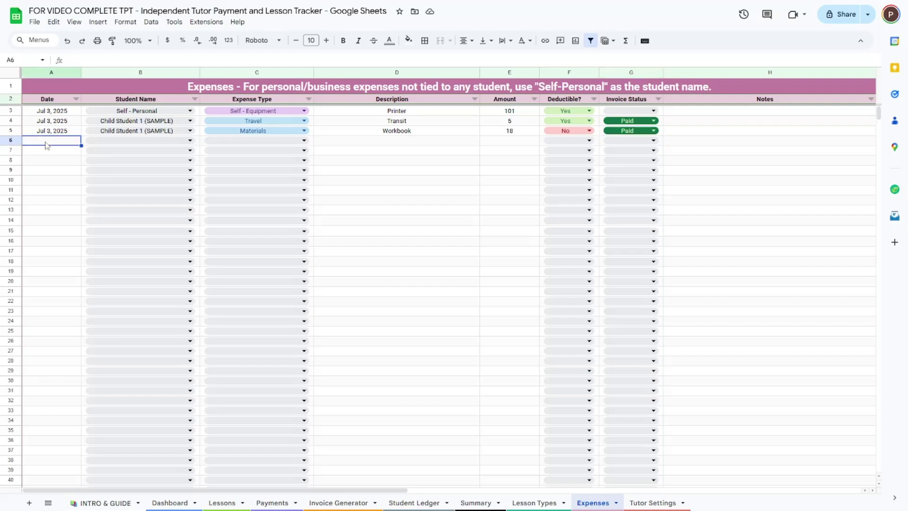
{"action": "type", "text": "Jul 3, 2025"}
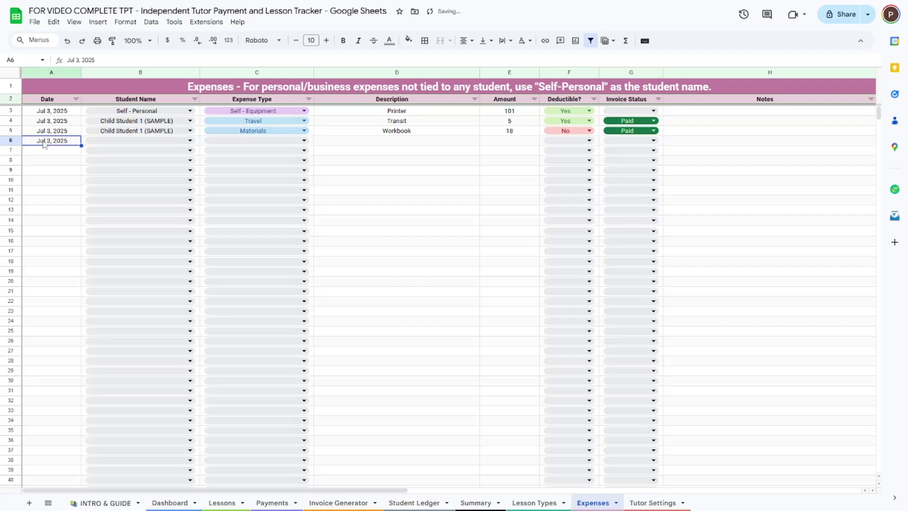
{"action": "left_click", "coordinate": [162, 143]}
{"action": "left_click", "coordinate": [150, 170]}
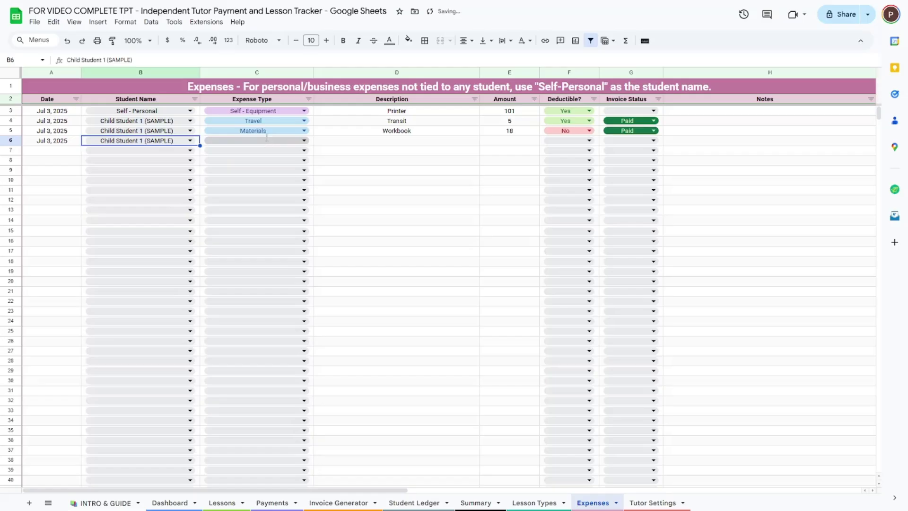
{"action": "left_click", "coordinate": [267, 138]}
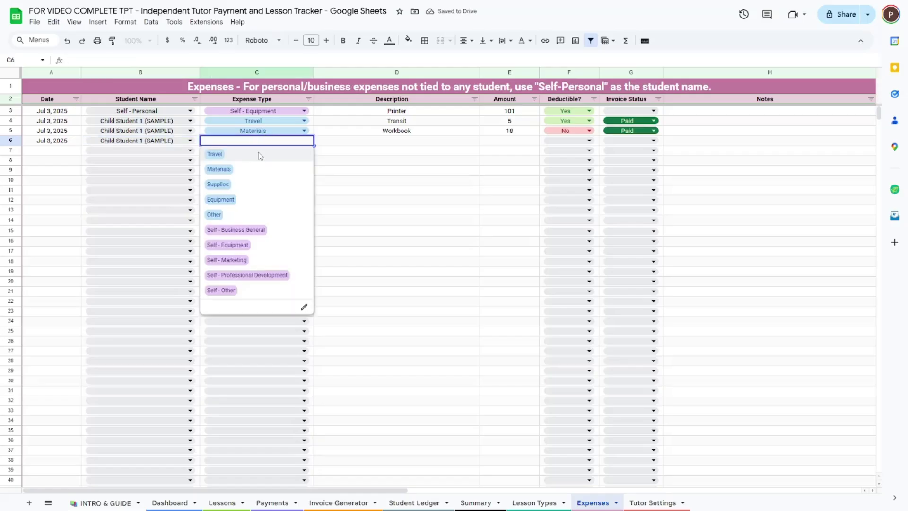
{"action": "left_click", "coordinate": [259, 154]}
Enter Transit as the row 6 expense's description and 7 as its amount.
{"action": "left_click", "coordinate": [375, 147]}
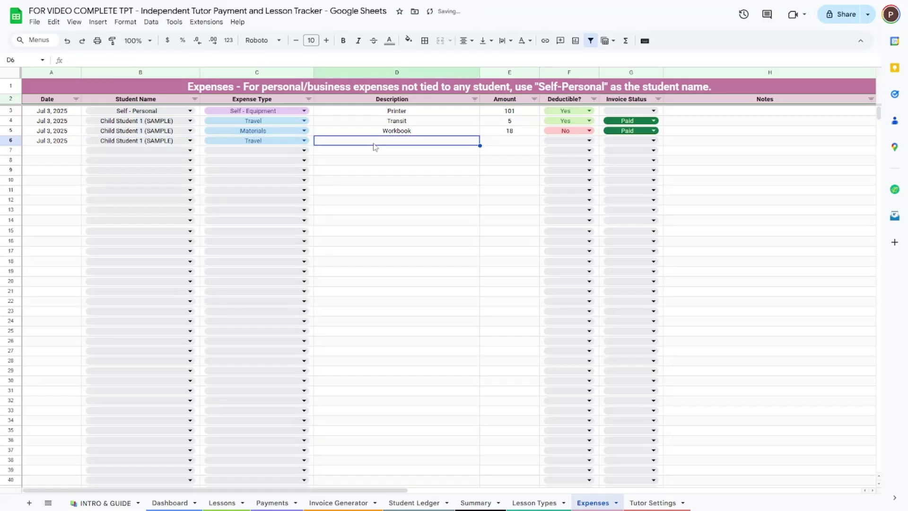
{"action": "double_click", "coordinate": [375, 144]}
{"action": "type", "text": "Transit"}
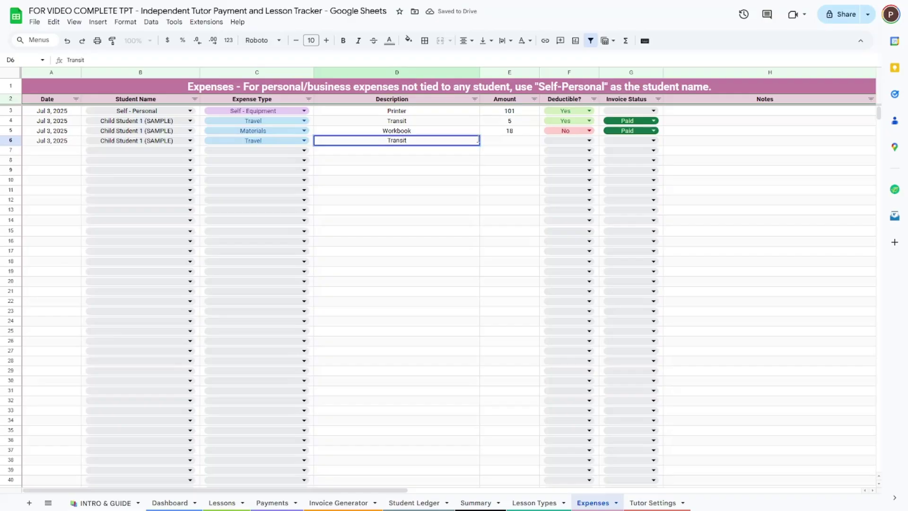
{"action": "left_click", "coordinate": [511, 143]}
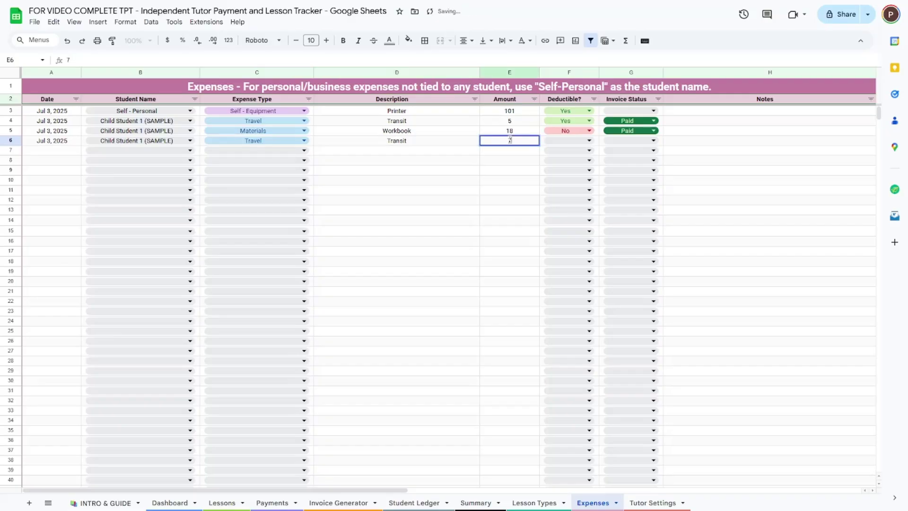
{"action": "key", "text": "Tab"}
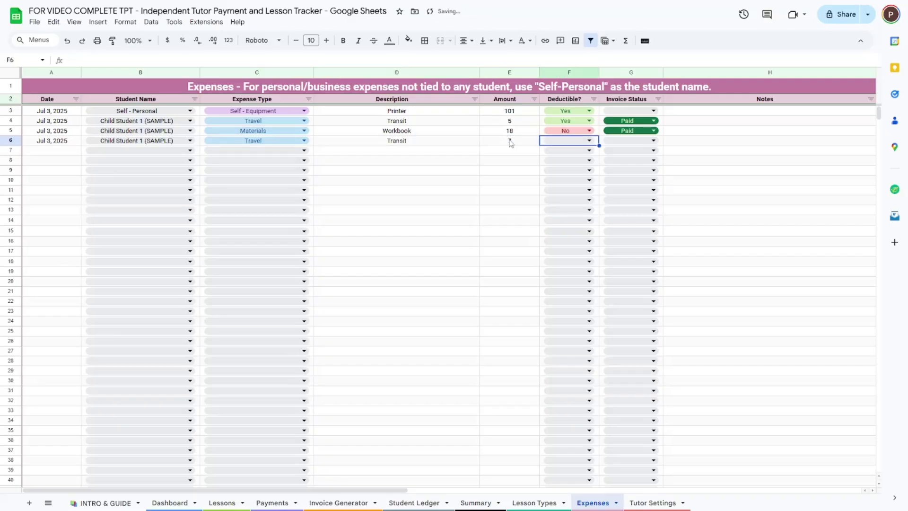
Mark the row 6 Transit expense as deductible and set its invoice status to Ready to Bill.
{"action": "left_click", "coordinate": [553, 142]}
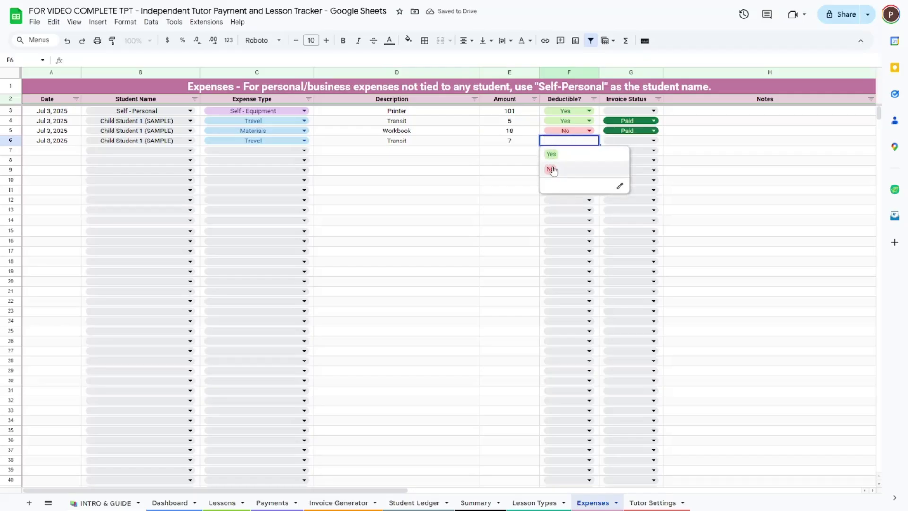
{"action": "left_click", "coordinate": [552, 154]}
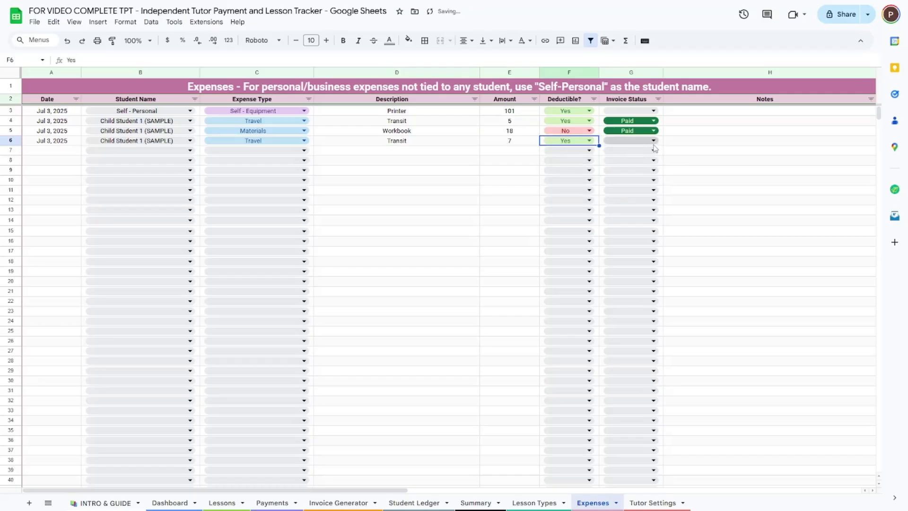
{"action": "left_click", "coordinate": [631, 141]}
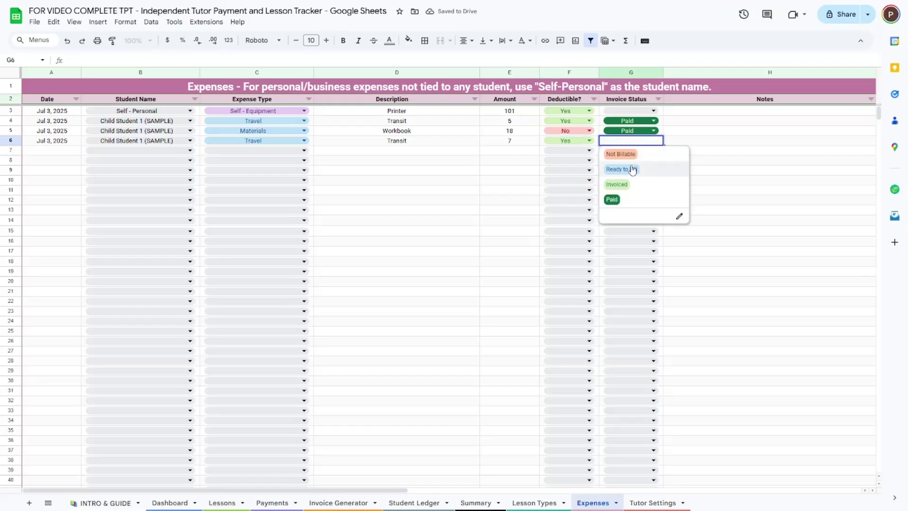
{"action": "left_click", "coordinate": [632, 170]}
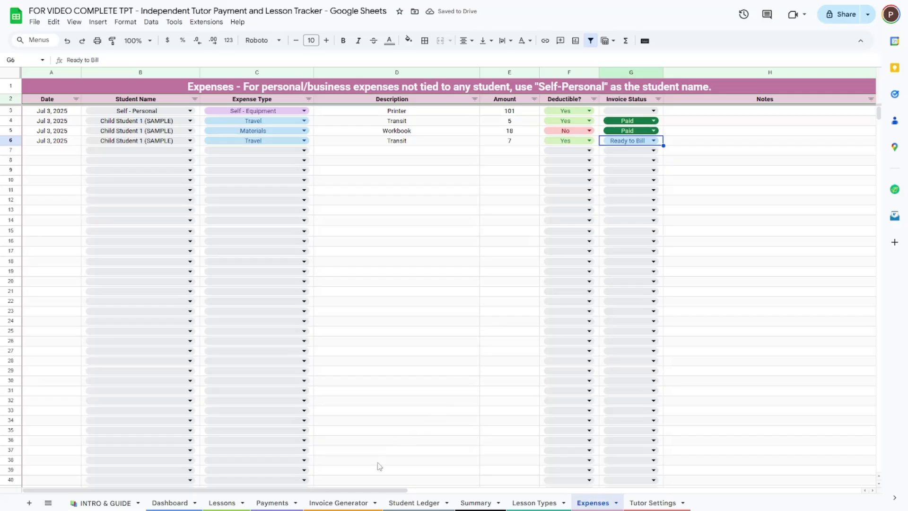
Check the reimbursable expenses and totals on the student's invoice in the Invoice Generator sheet.
{"action": "left_click", "coordinate": [352, 504]}
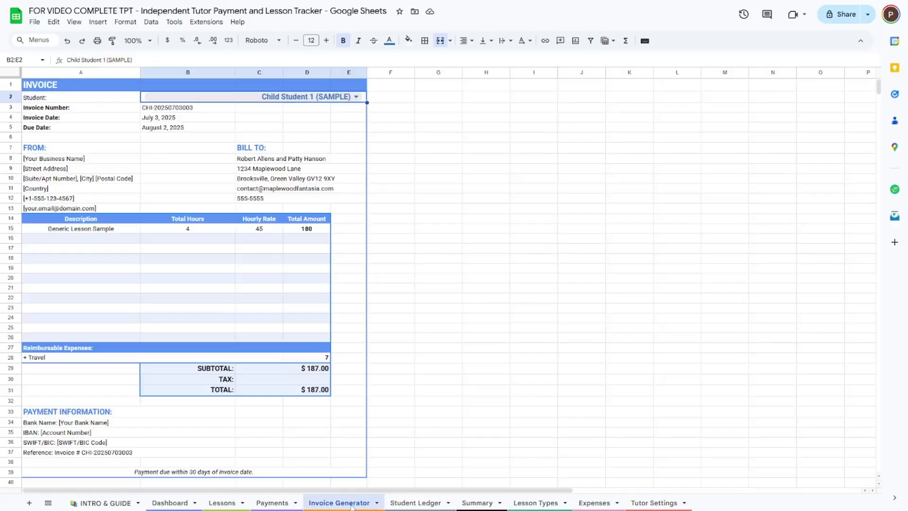
{"action": "scroll", "coordinate": [390, 335], "scroll_direction": "down", "scroll_amount": 2}
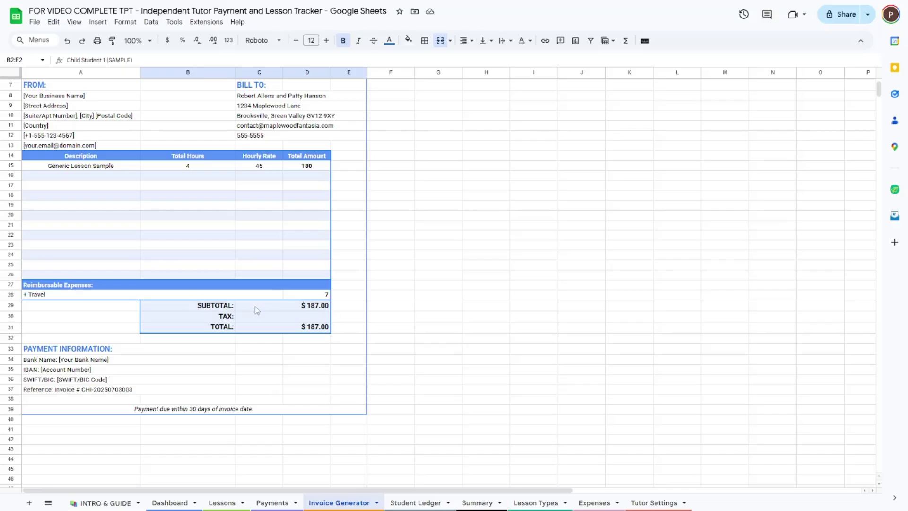
{"action": "scroll", "coordinate": [254, 307], "scroll_direction": "up", "scroll_amount": 2}
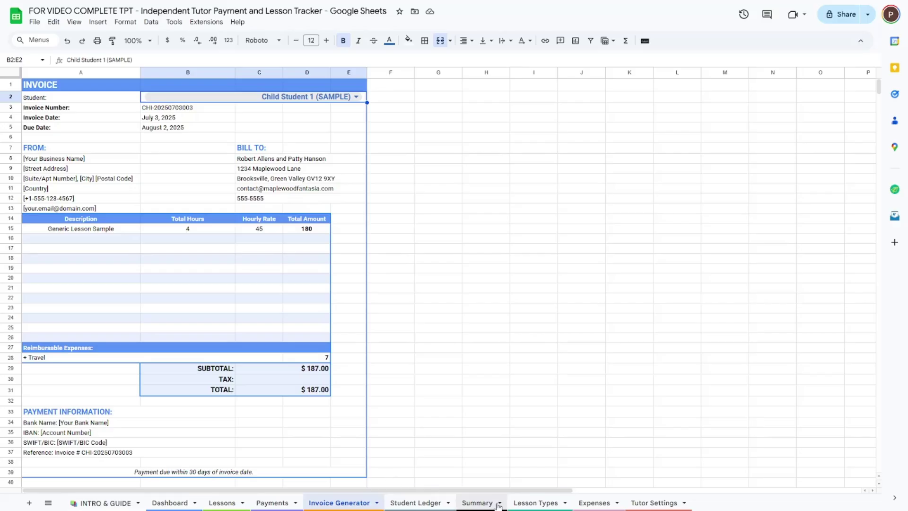
In the Expenses sheet's Tax Info section, try Office Expenses as the Printer expense's tax category, and settle on Equipment & Software.
{"action": "left_click", "coordinate": [594, 503]}
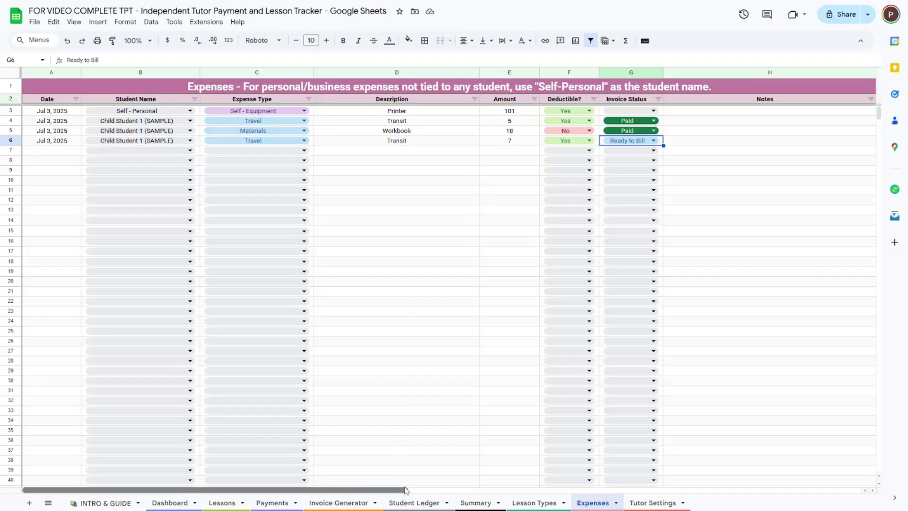
{"action": "left_click_drag", "start_coordinate": [402, 491], "coordinate": [597, 468]}
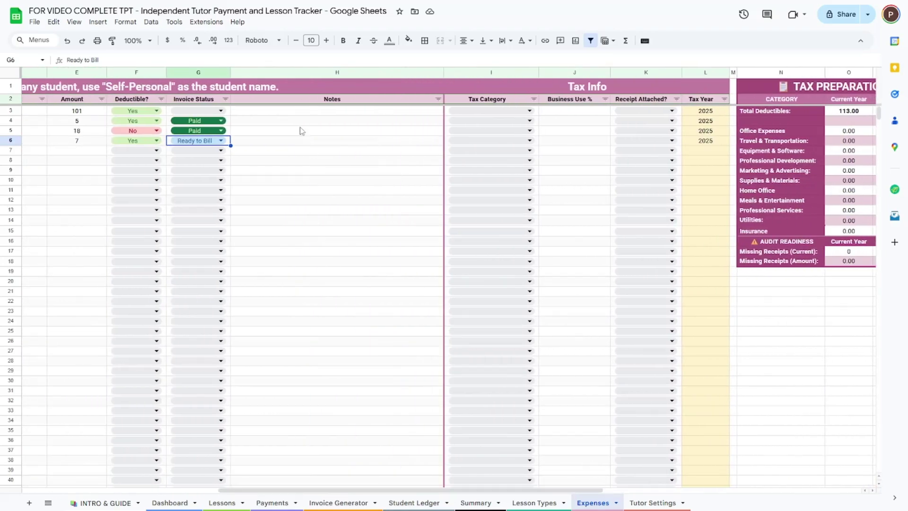
{"action": "left_click", "coordinate": [526, 112]}
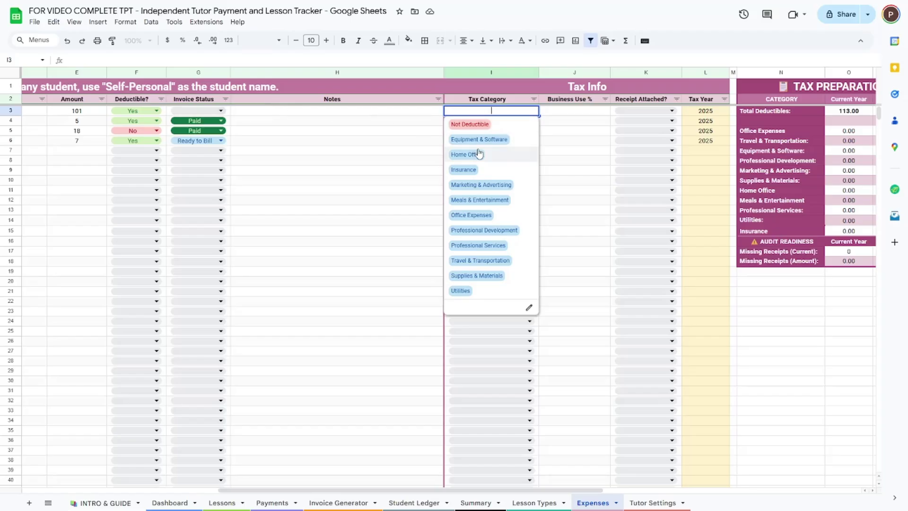
{"action": "left_click", "coordinate": [487, 217]}
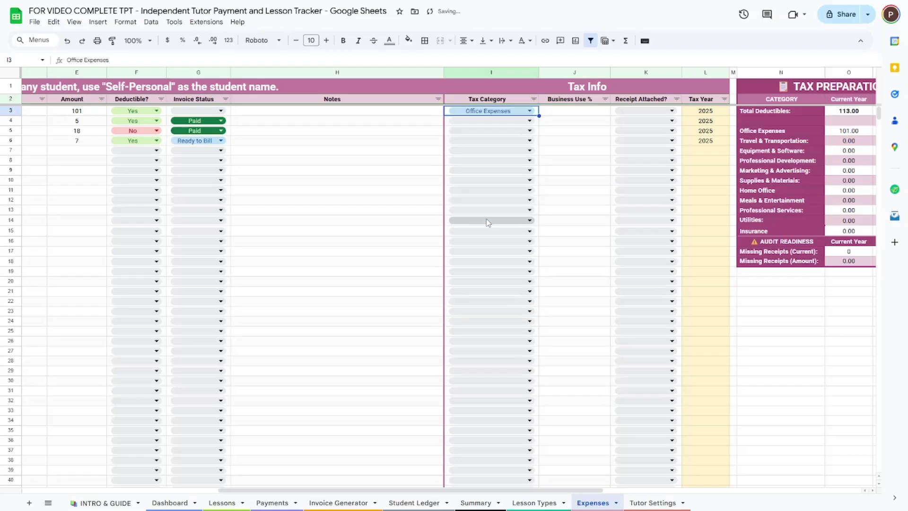
{"action": "left_click", "coordinate": [501, 112]}
{"action": "left_click", "coordinate": [501, 141]}
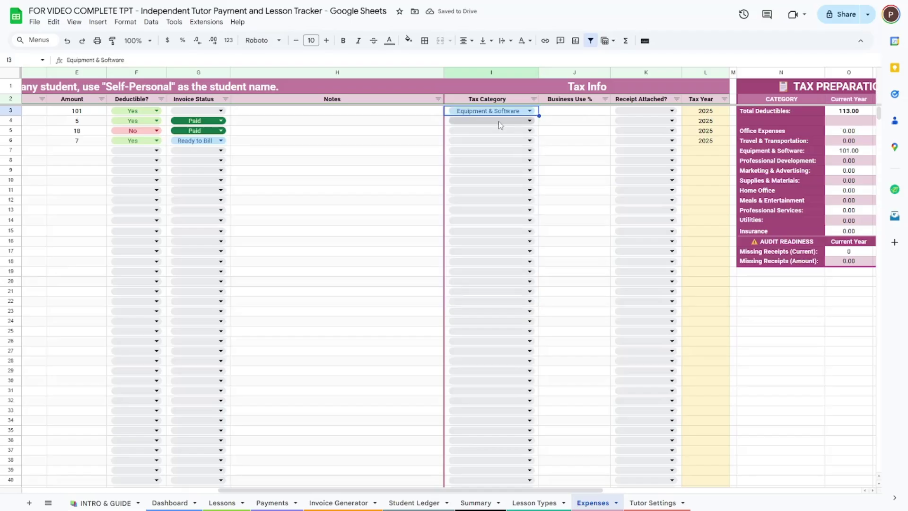
Set the tax categories to Travel & Transportation for the row 4 and 6 Transit expenses and Supplies & Materials for the row 5 Workbook.
{"action": "left_click", "coordinate": [499, 121]}
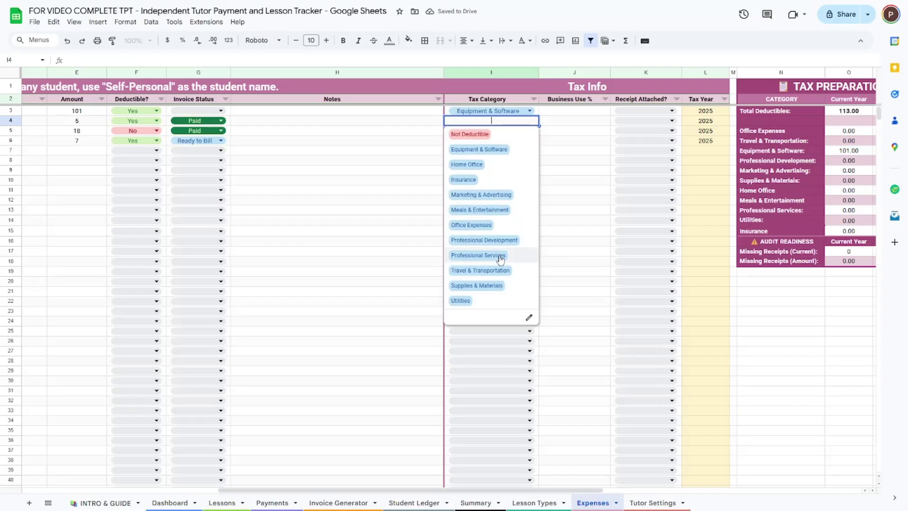
{"action": "left_click", "coordinate": [494, 271]}
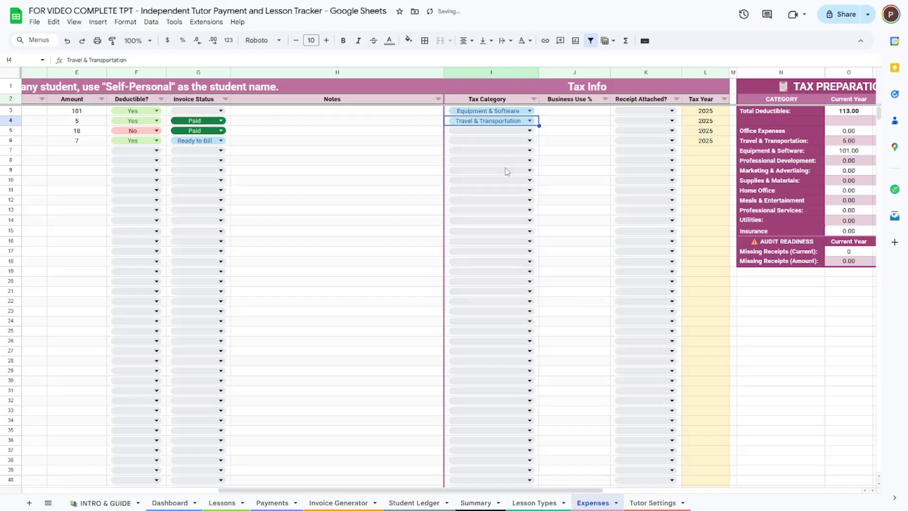
{"action": "left_click", "coordinate": [506, 132]}
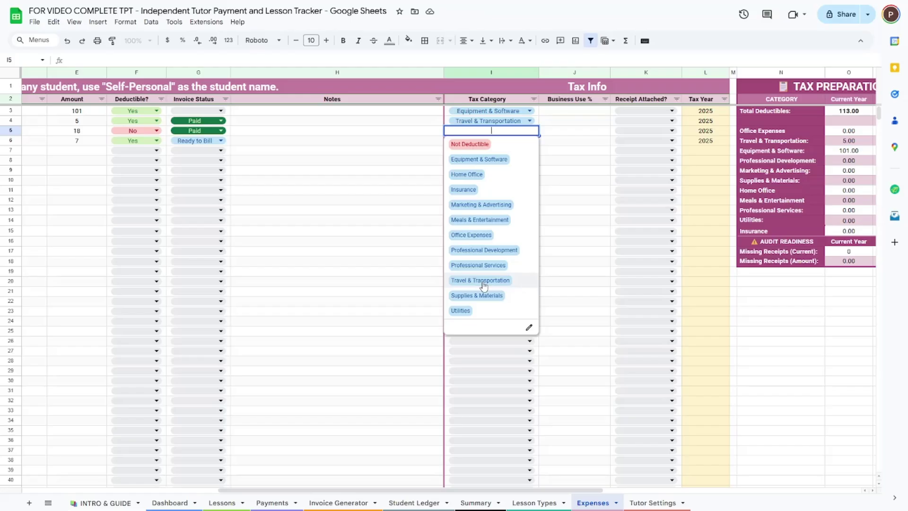
{"action": "left_click", "coordinate": [481, 281]}
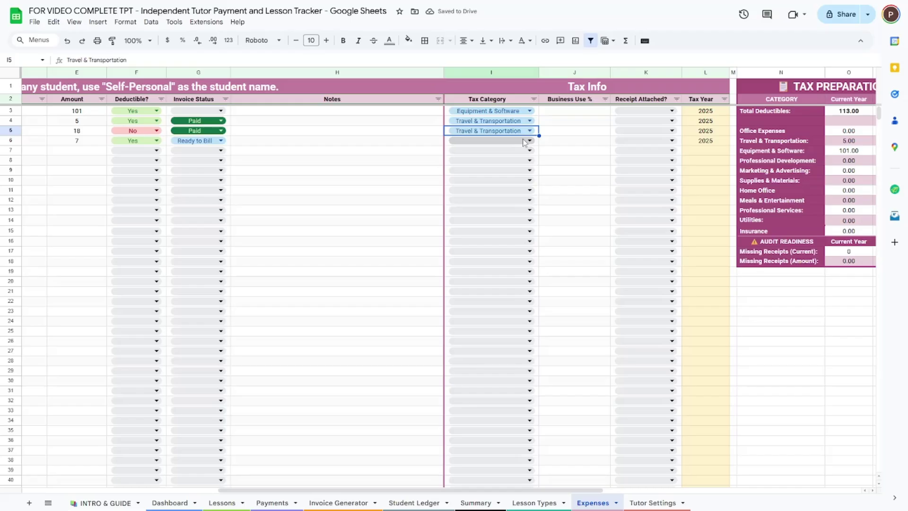
{"action": "key", "text": "Return"}
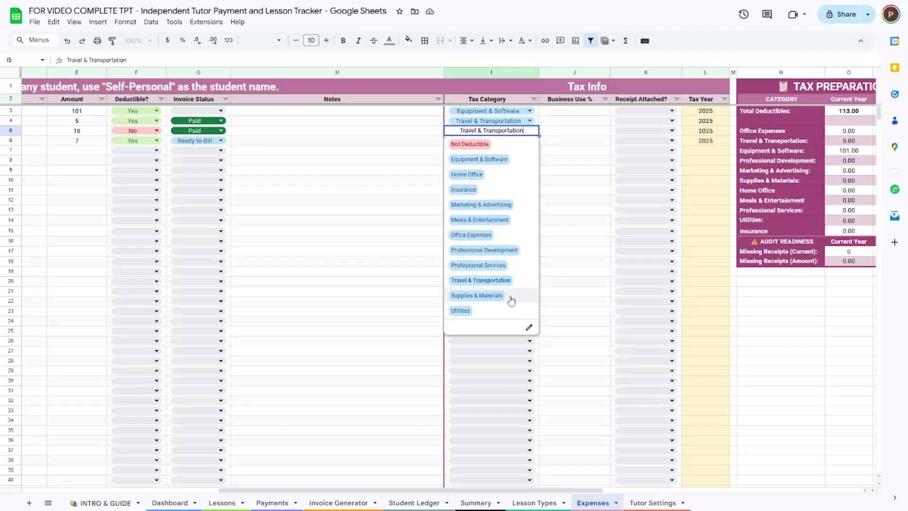
{"action": "left_click", "coordinate": [495, 296]}
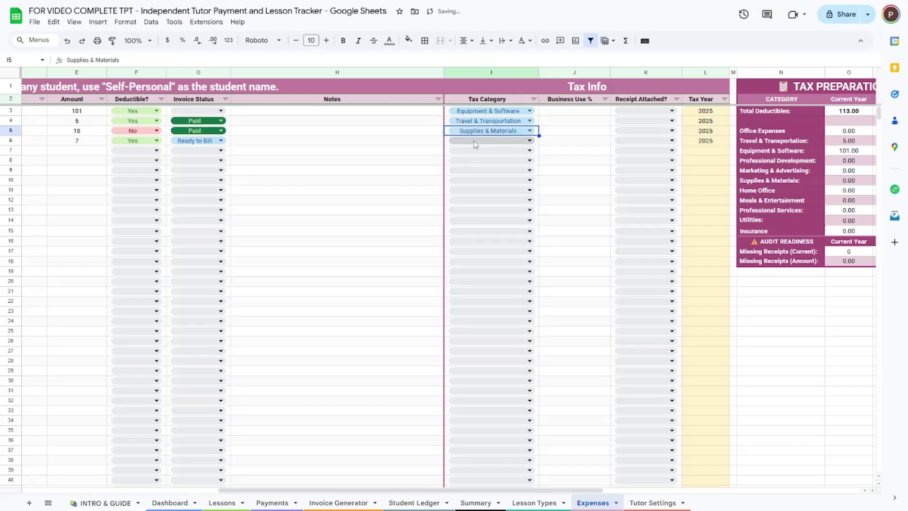
{"action": "double_click", "coordinate": [475, 141]}
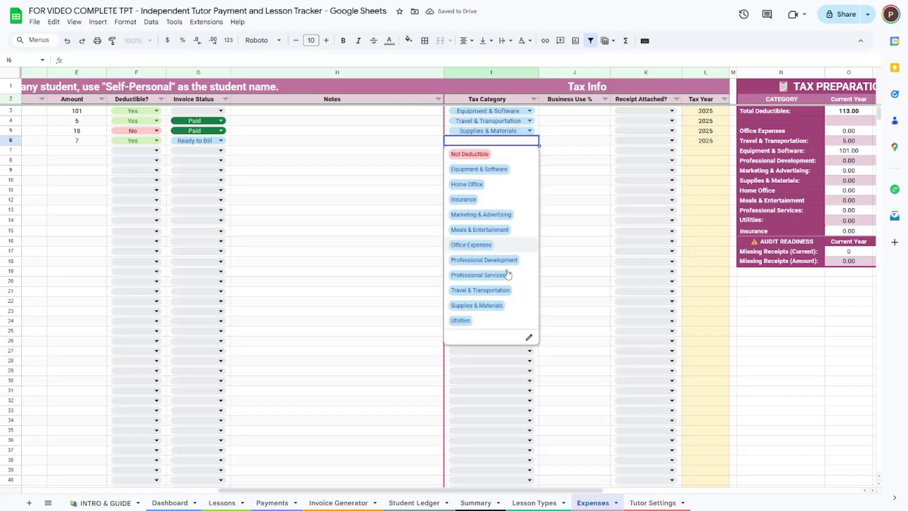
{"action": "left_click", "coordinate": [490, 290]}
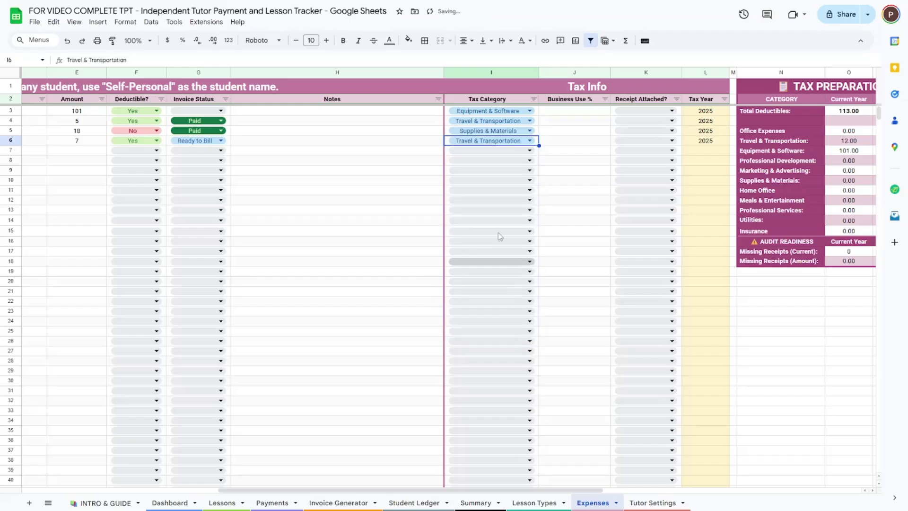
Enter the Business Use % as 75 for the row 3 expense and 100 for each expense in rows 4 to 6.
{"action": "left_click", "coordinate": [568, 112]}
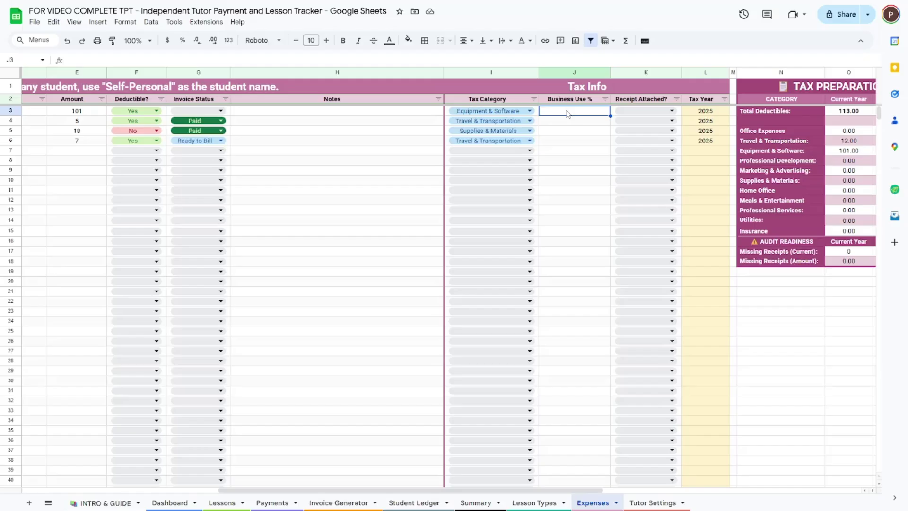
{"action": "type", "text": "75"}
{"action": "key", "text": "Return"}
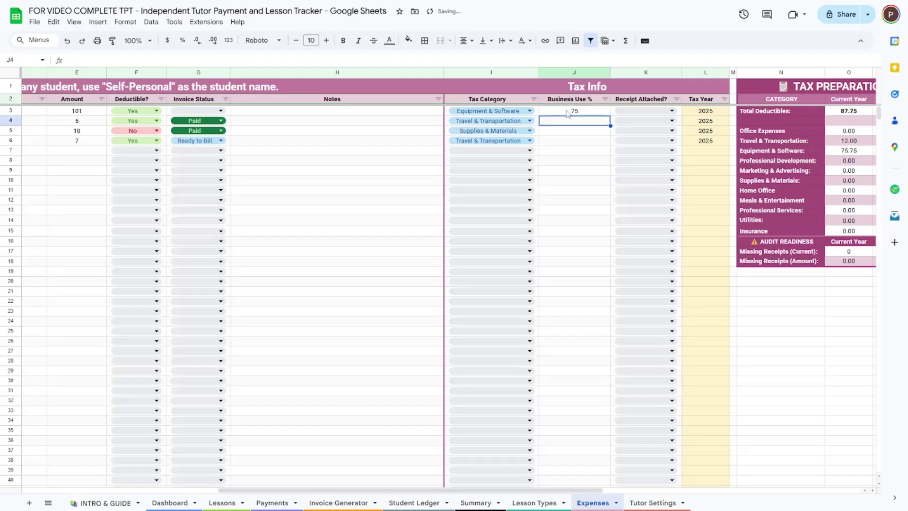
{"action": "type", "text": "100"}
{"action": "key", "text": "Return"}
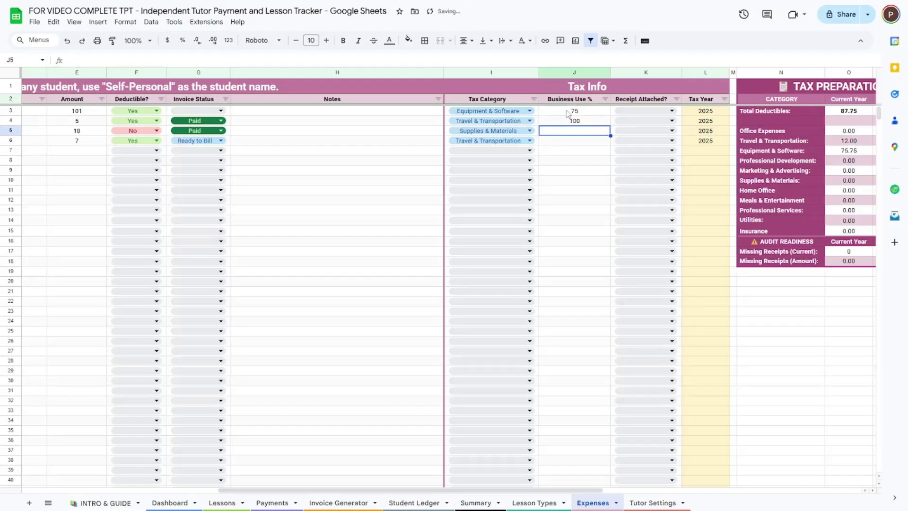
{"action": "type", "text": "100"}
{"action": "key", "text": "Return"}
{"action": "type", "text": "10"}
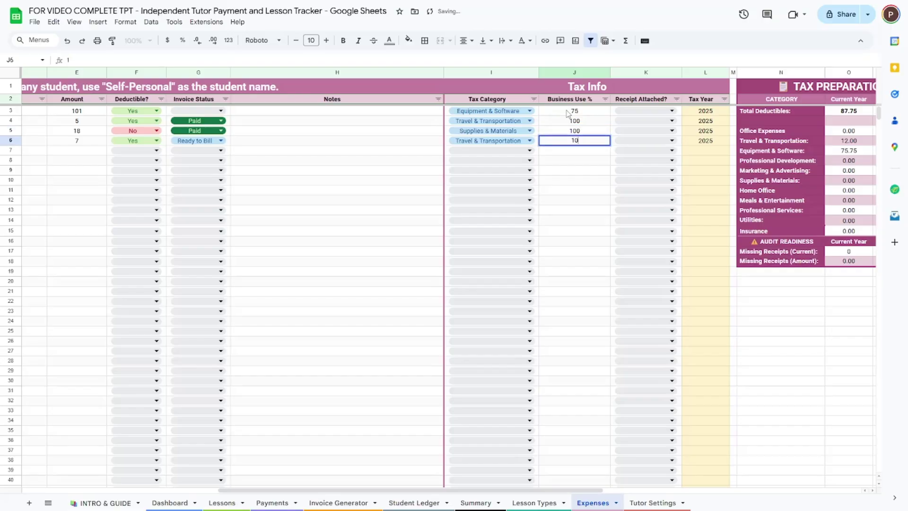
{"action": "type", "text": "0"}
{"action": "key", "text": "Tab"}
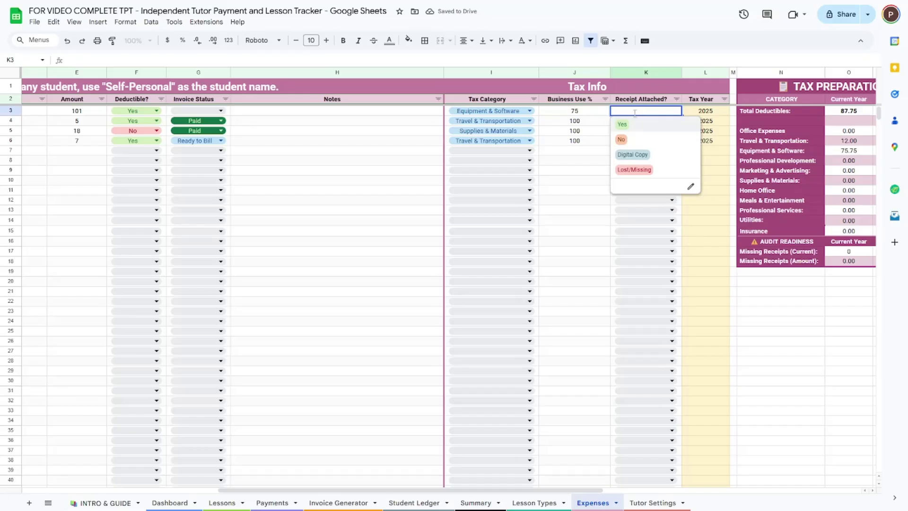
Set Receipt Attached? to Yes for the expenses in rows 3 to 5 and to Lost/Missing for row 6.
{"action": "left_click", "coordinate": [628, 125]}
{"action": "double_click", "coordinate": [642, 121]}
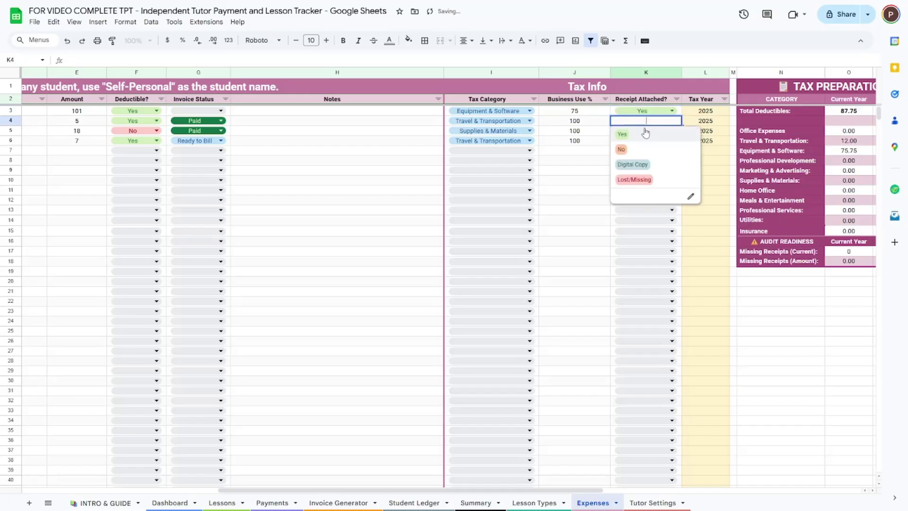
{"action": "left_click", "coordinate": [641, 136]}
{"action": "double_click", "coordinate": [636, 131]}
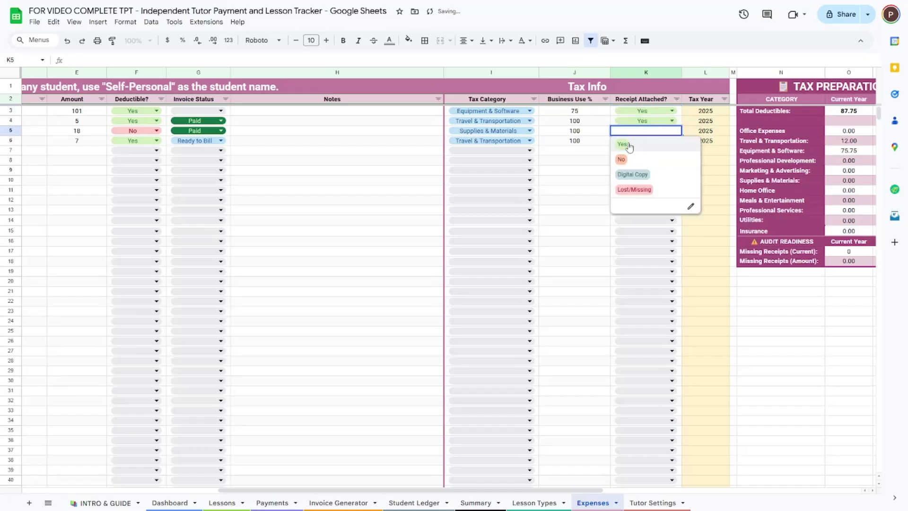
{"action": "left_click", "coordinate": [629, 144]}
{"action": "double_click", "coordinate": [632, 141]}
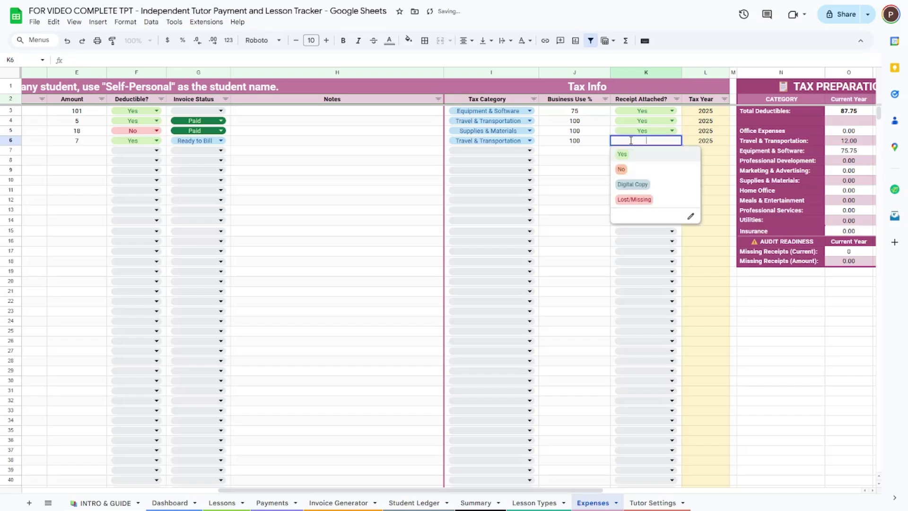
{"action": "left_click", "coordinate": [640, 200]}
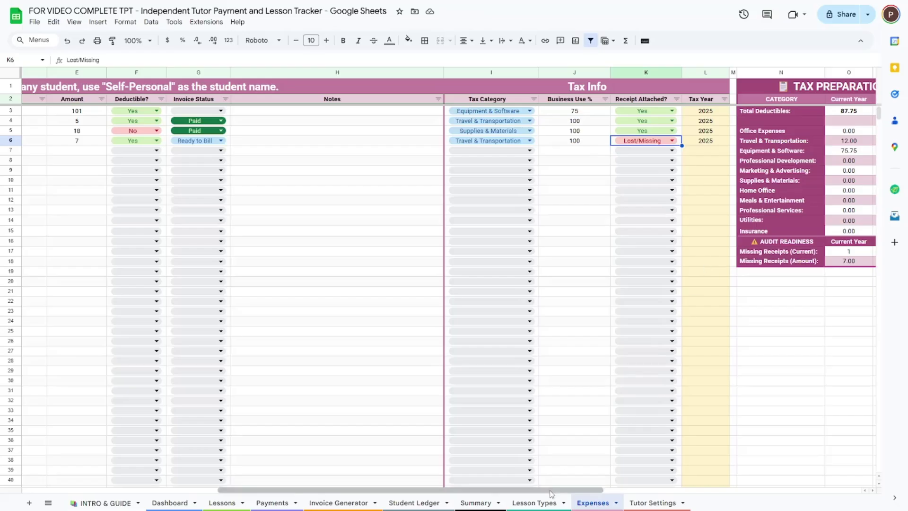
Mark the row 5 Workbook expense as deductible and check the Tax Preparation Report.
{"action": "left_click_drag", "start_coordinate": [551, 493], "coordinate": [702, 445]}
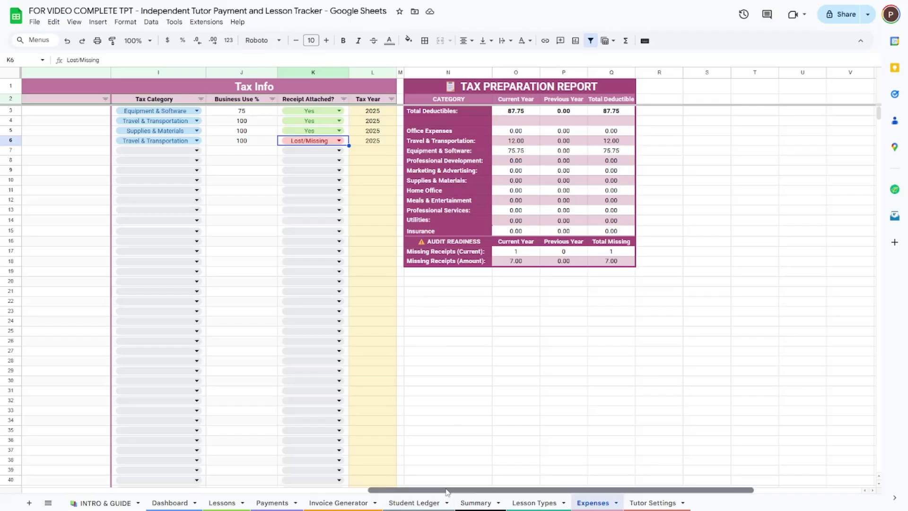
{"action": "left_click_drag", "start_coordinate": [447, 492], "coordinate": [266, 456]}
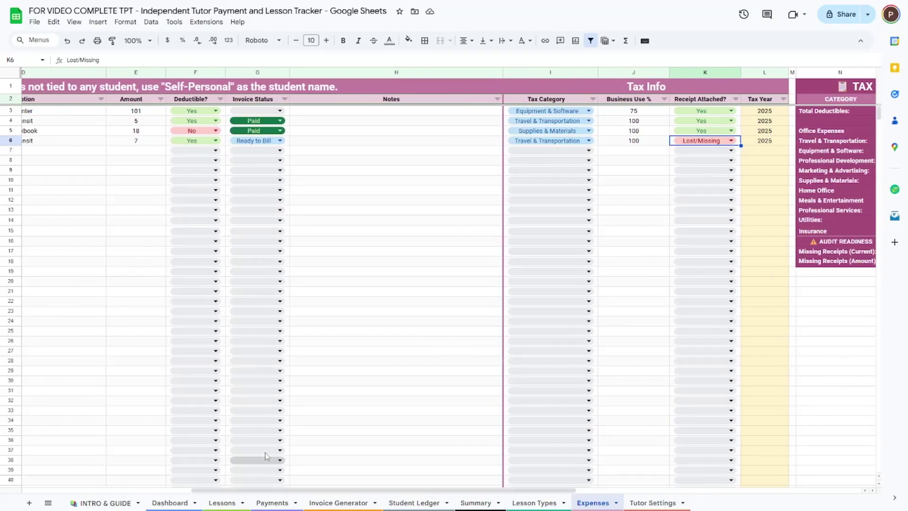
{"action": "left_click", "coordinate": [201, 133]}
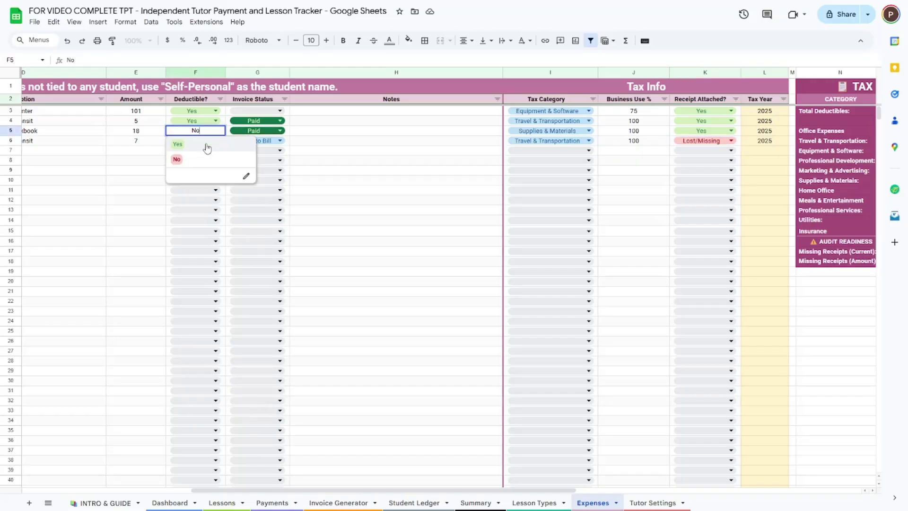
{"action": "left_click", "coordinate": [204, 148]}
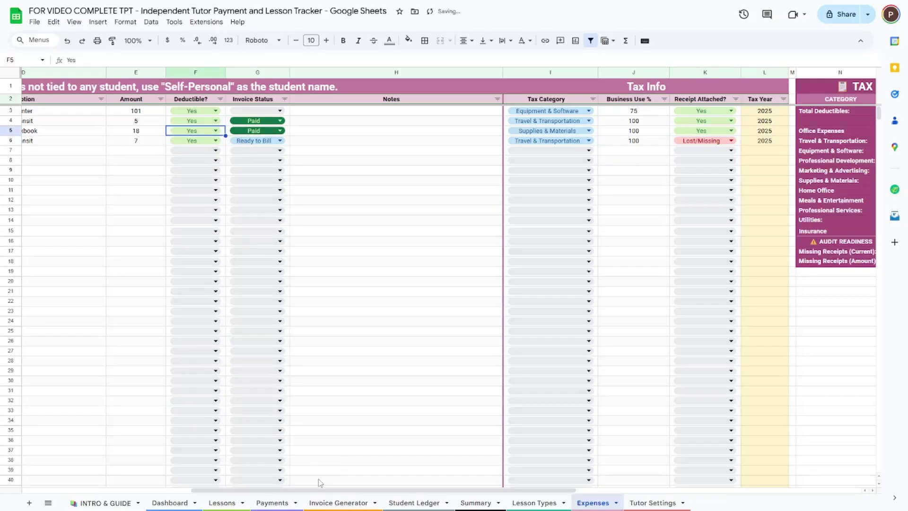
{"action": "left_click_drag", "start_coordinate": [315, 492], "coordinate": [376, 499]}
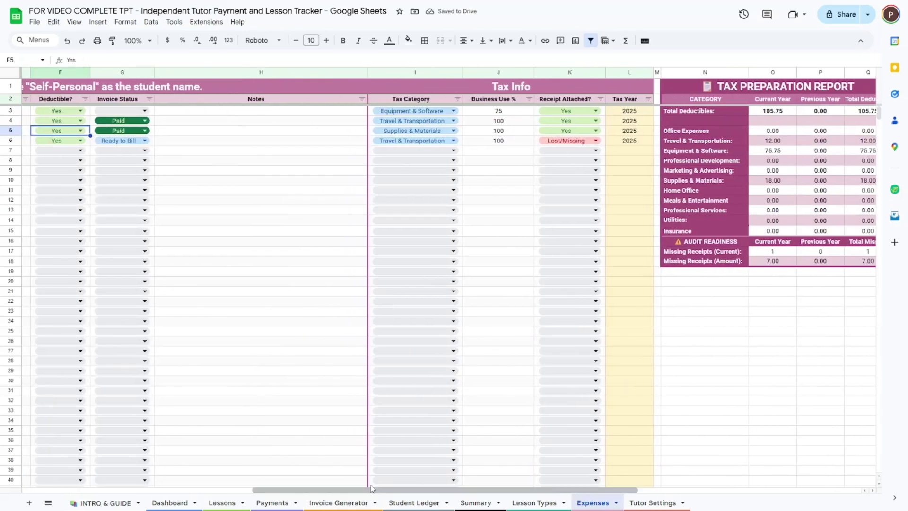
Switch the row 3 Printer expense to not deductible and back to deductible, checking the effect on the Tax Preparation Report.
{"action": "left_click", "coordinate": [78, 111]}
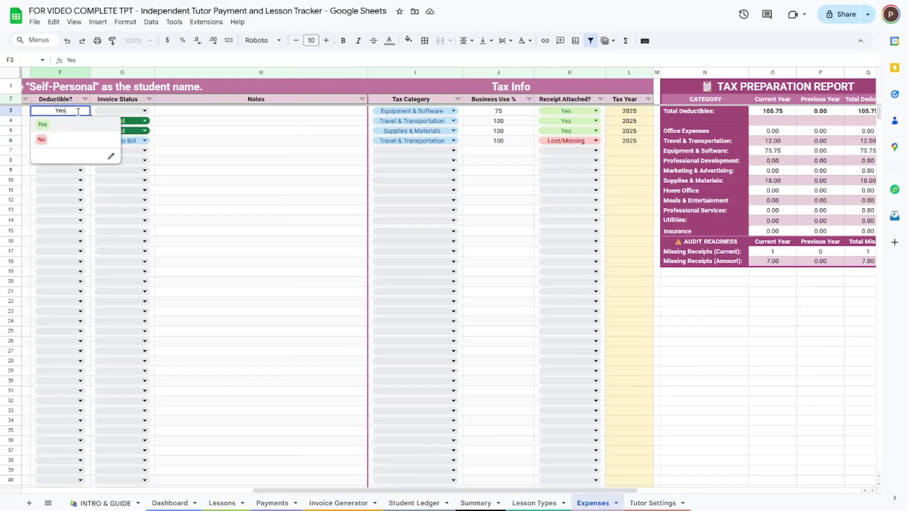
{"action": "left_click", "coordinate": [63, 141]}
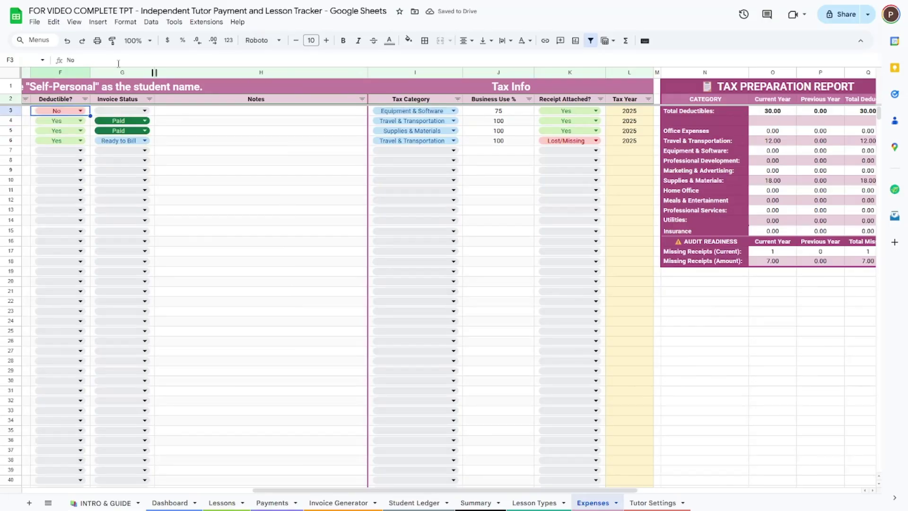
{"action": "left_click", "coordinate": [66, 115]}
{"action": "left_click", "coordinate": [68, 124]}
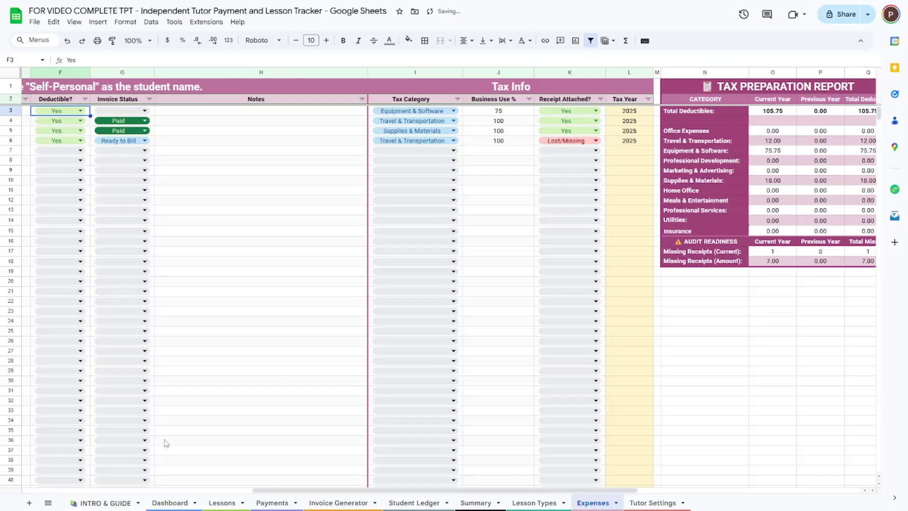
{"action": "left_click_drag", "start_coordinate": [297, 491], "coordinate": [395, 496]}
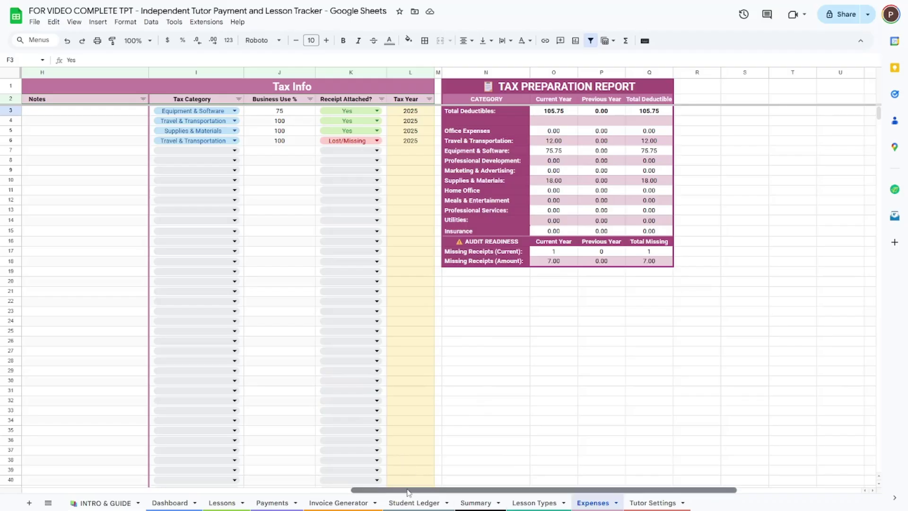
{"action": "left_click_drag", "start_coordinate": [415, 490], "coordinate": [84, 441]}
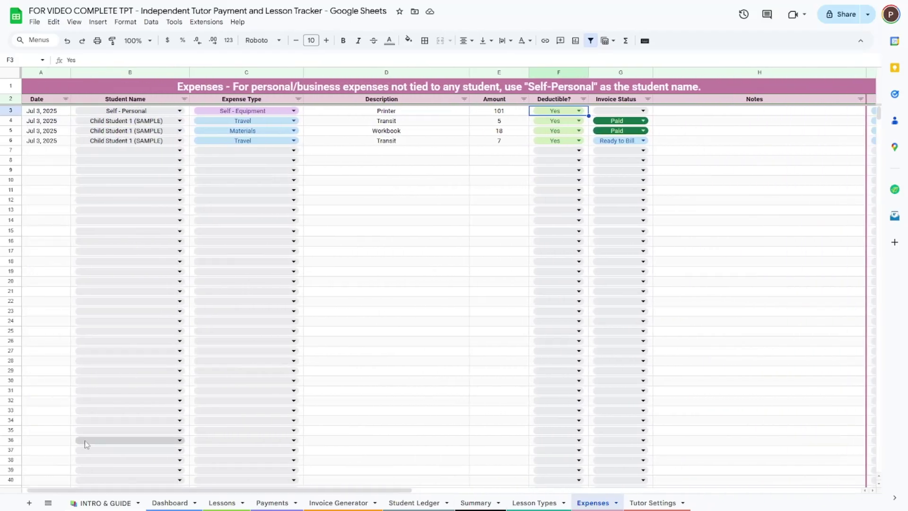